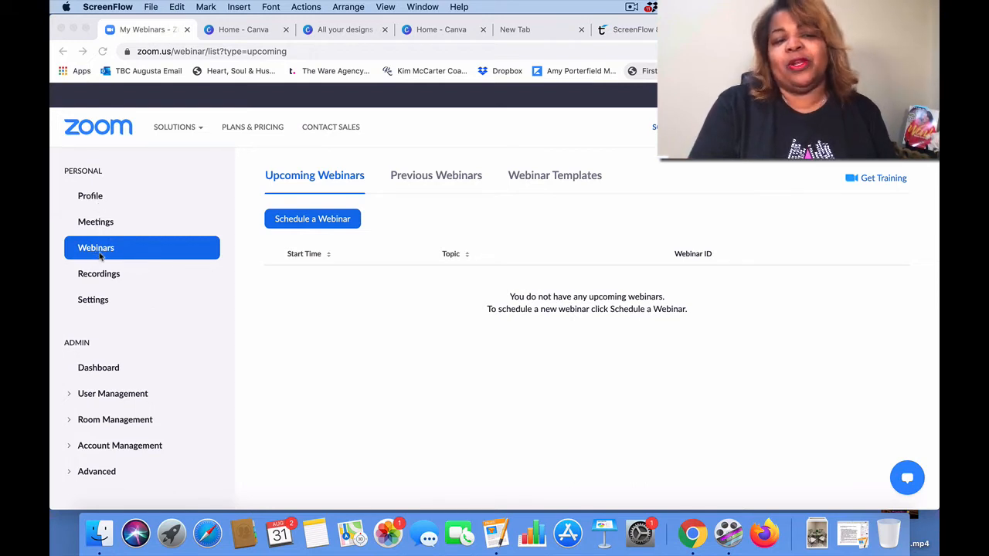
Step: Schedule a new webinar with topic 'TEST Webinar' and description 'Test webinar for the 3rd Distsrct'
click(322, 220)
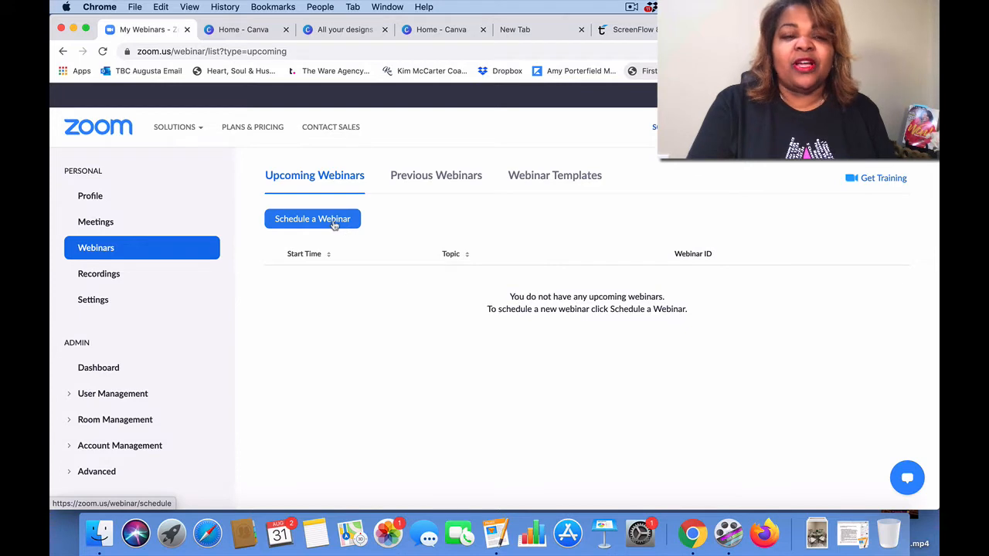
click(334, 221)
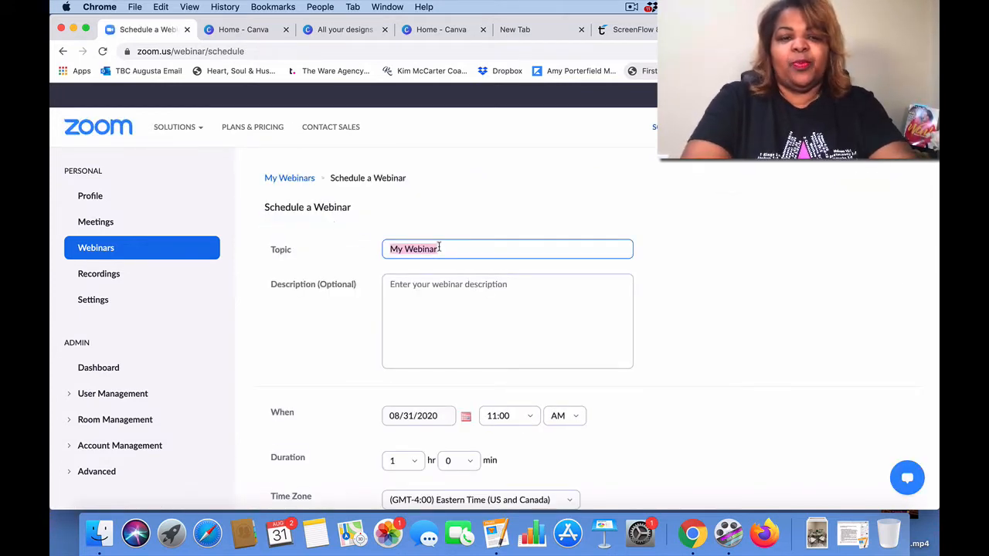
text(TEST W)
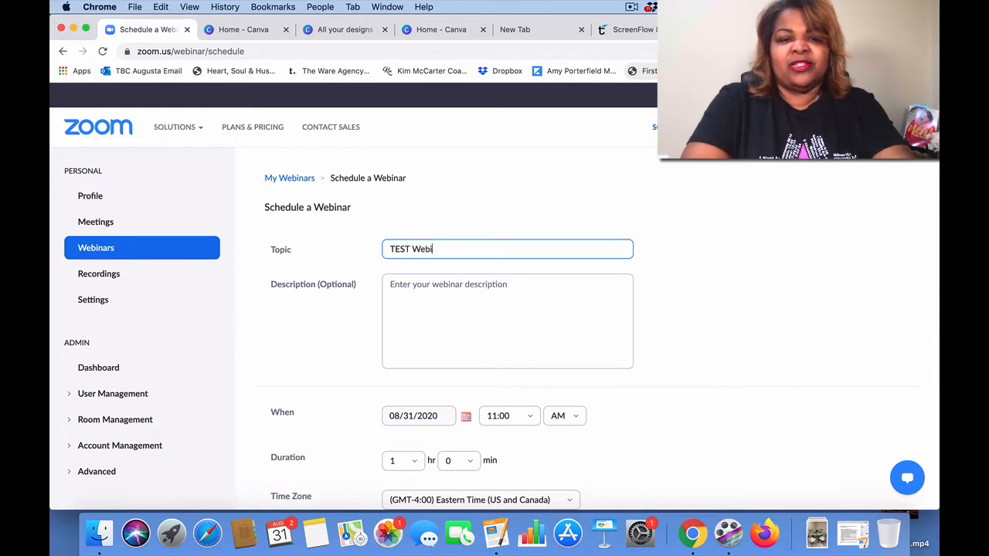
text(ebinar)
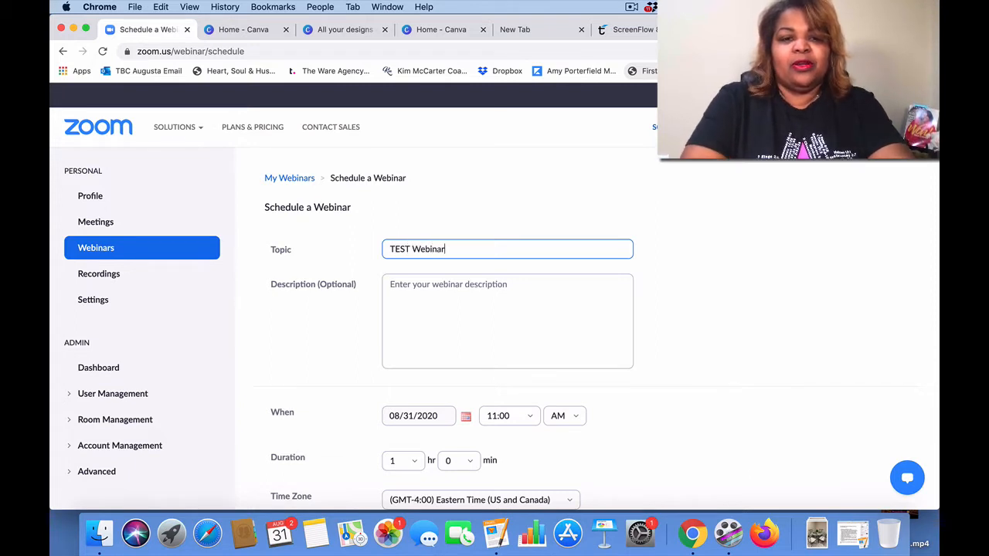
click(422, 296)
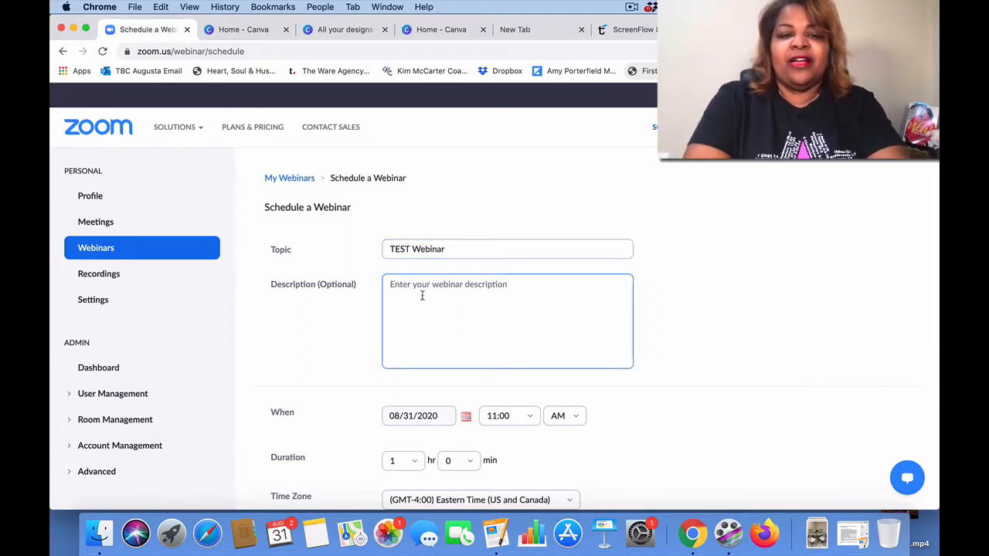
text(Test web)
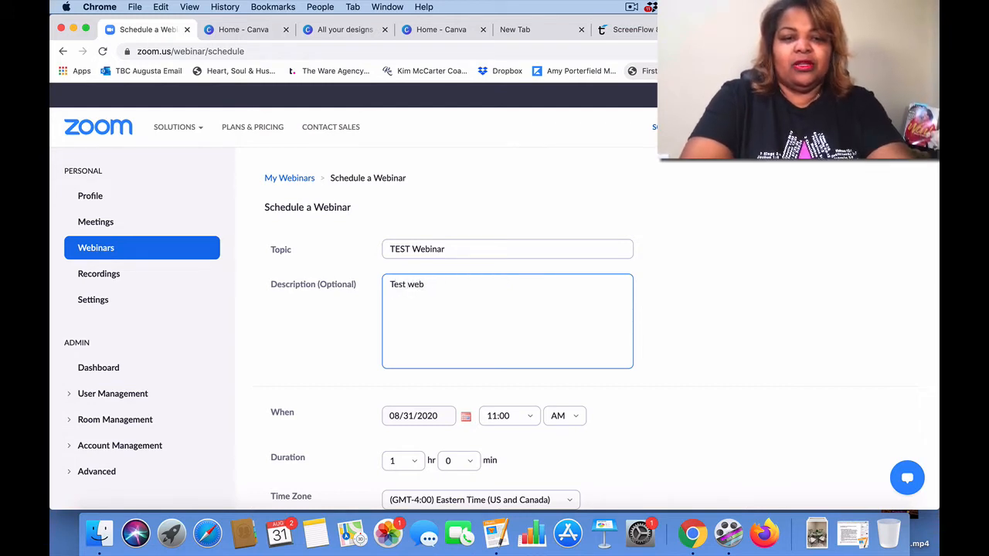
text(inar for the)
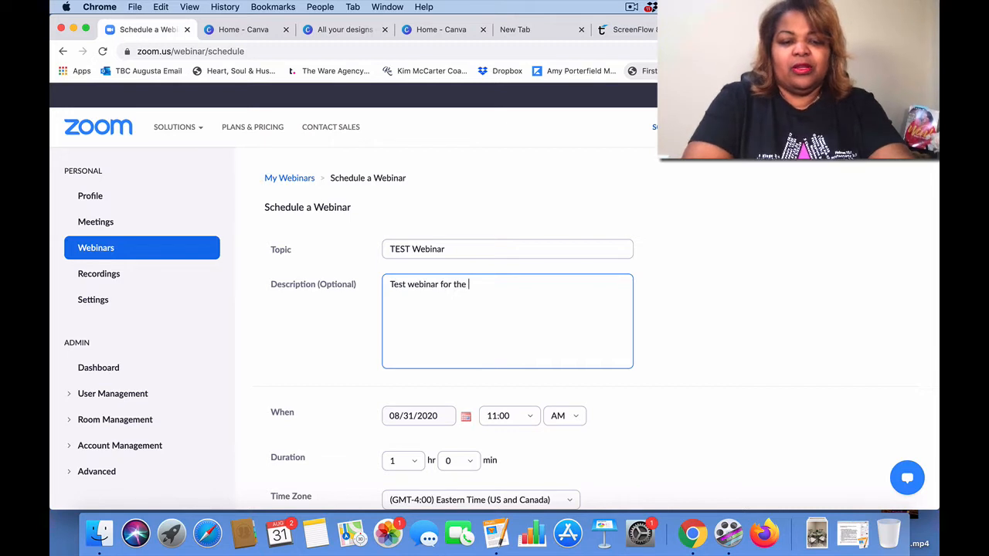
text( 3rd Dist)
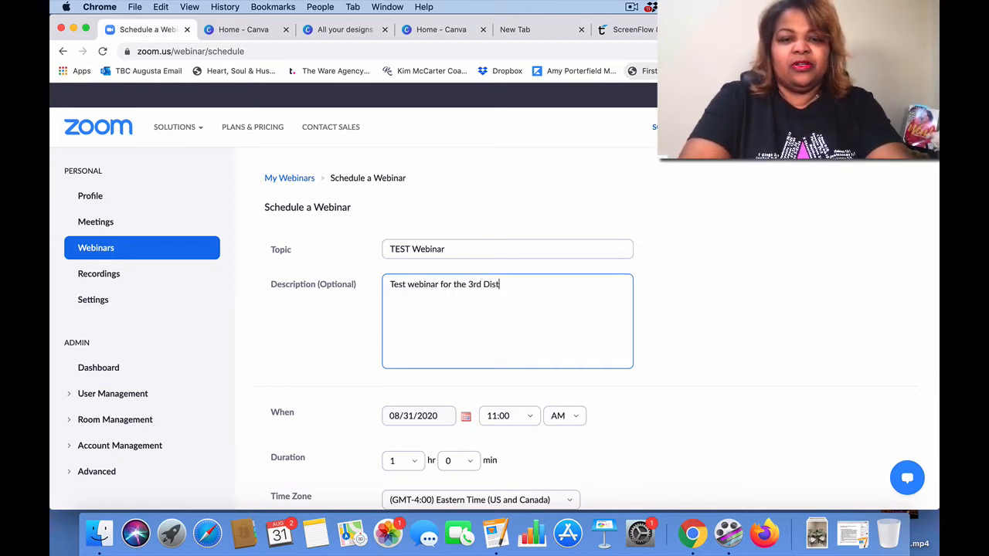
text(srct)
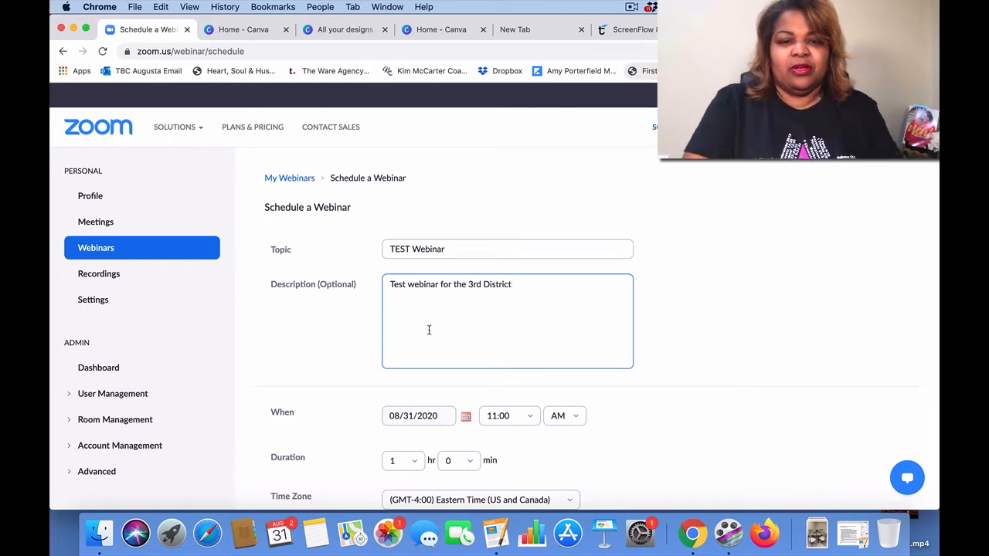
Step: Tick Registration Required and Require webinar passcode in the scheduling form
scroll(427, 324, down, 5)
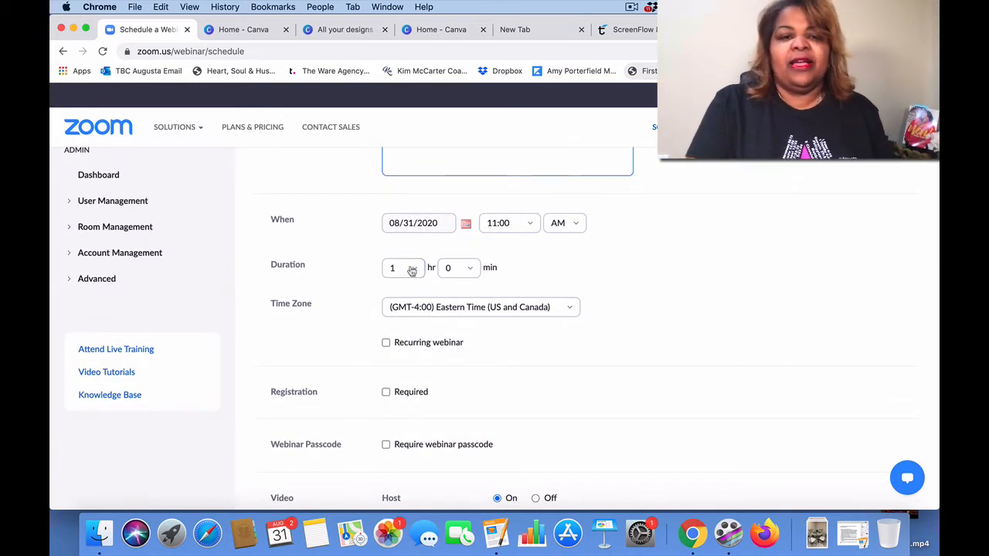
scroll(605, 314, down, 1)
scroll(605, 313, down, 1)
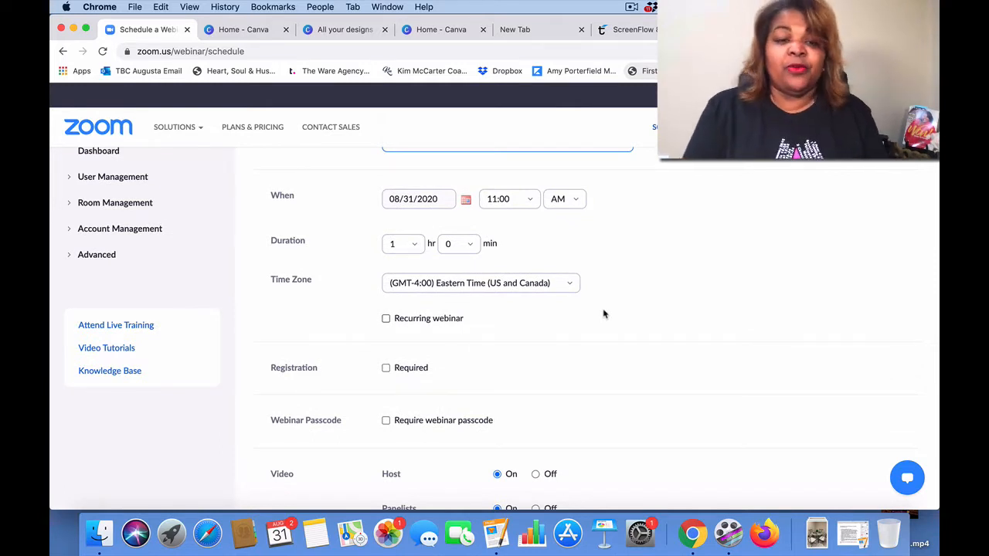
scroll(605, 314, down, 4)
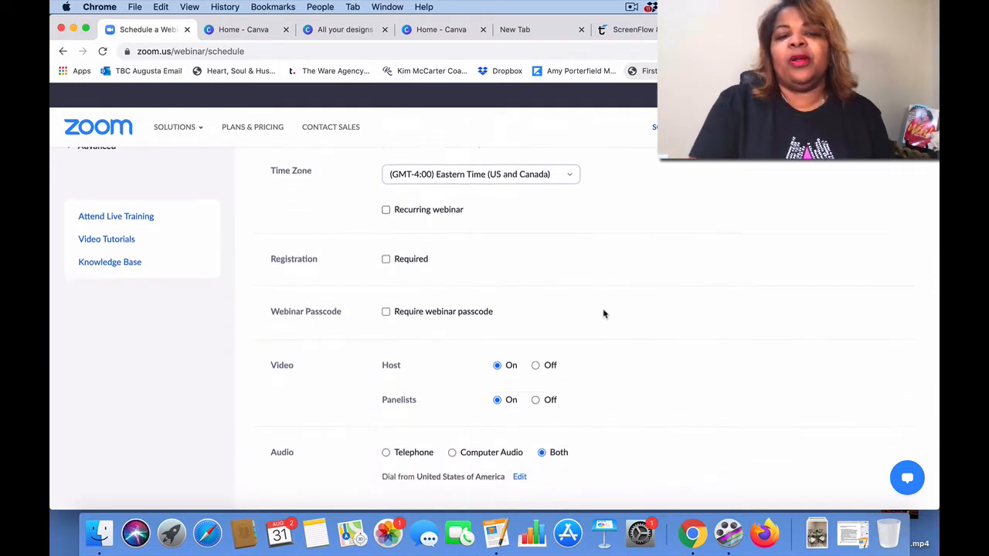
click(386, 246)
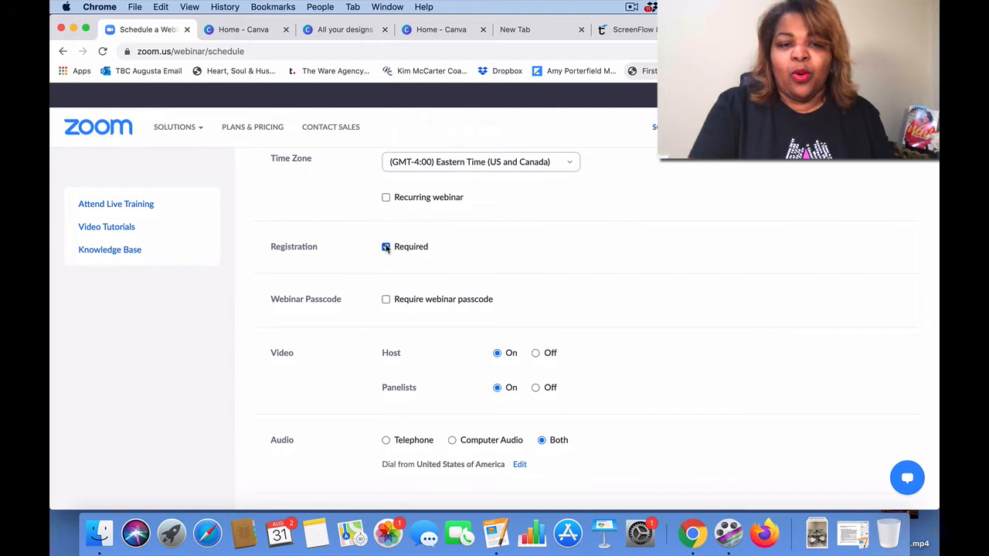
click(386, 301)
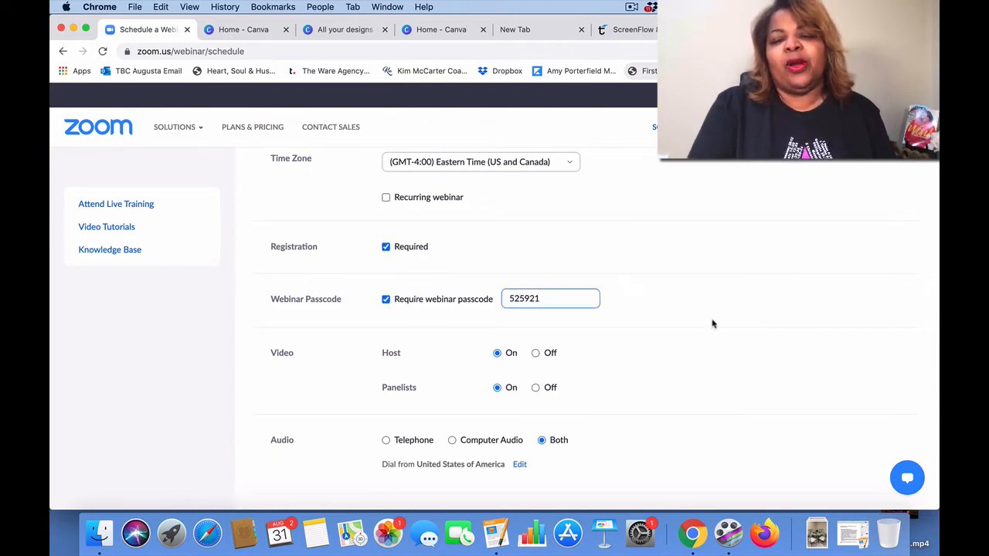
Step: Set both Host and Panelists video to Off
scroll(712, 324, down, 3)
scroll(712, 324, down, 1)
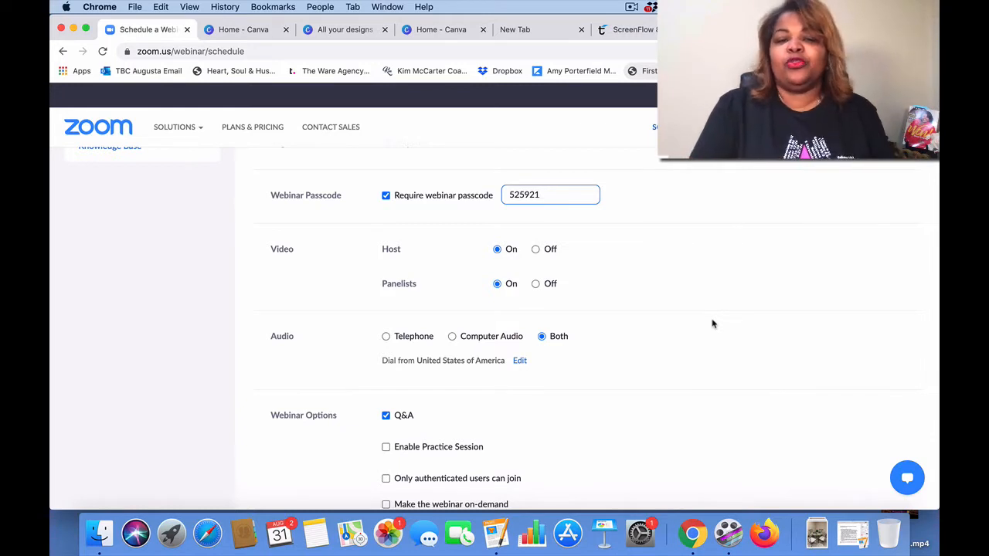
click(534, 249)
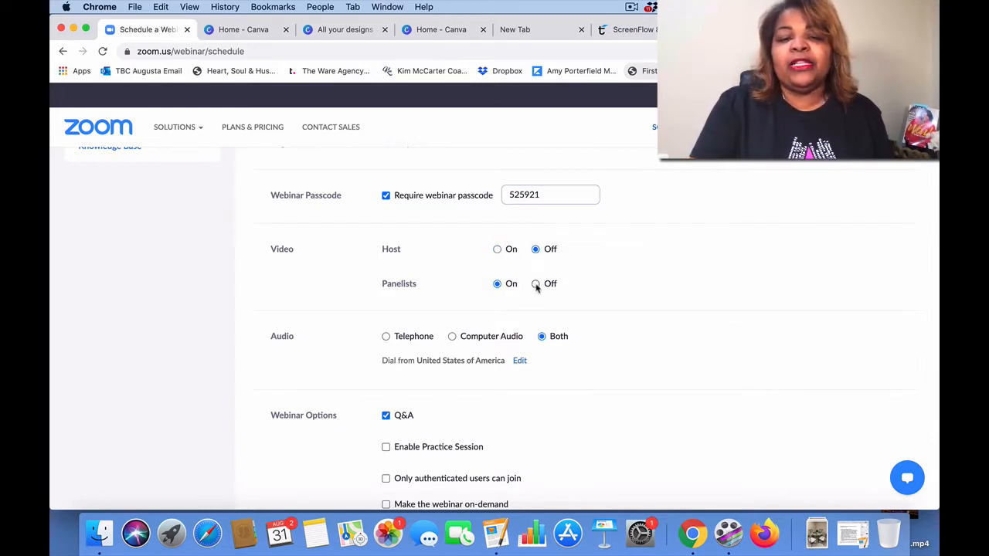
click(536, 284)
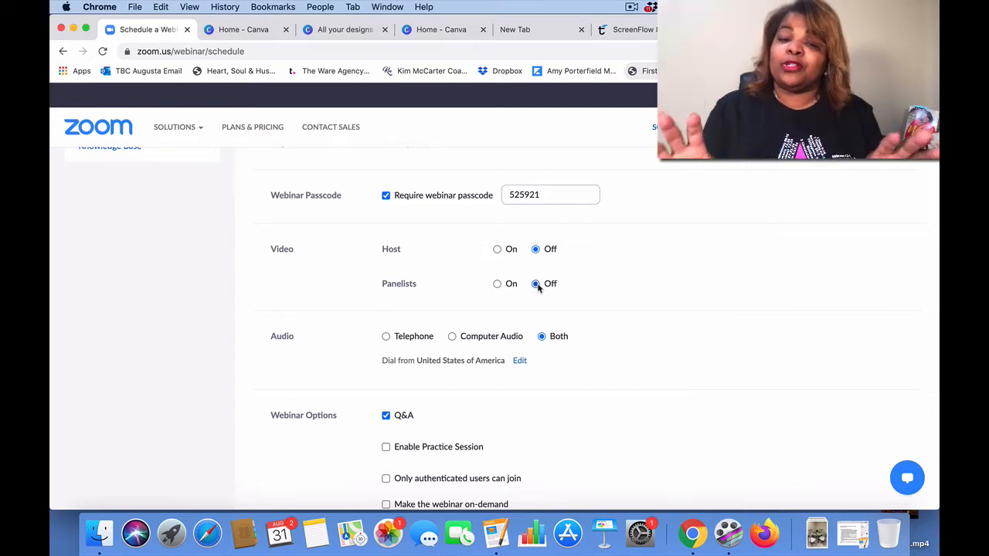
scroll(536, 285, down, 2)
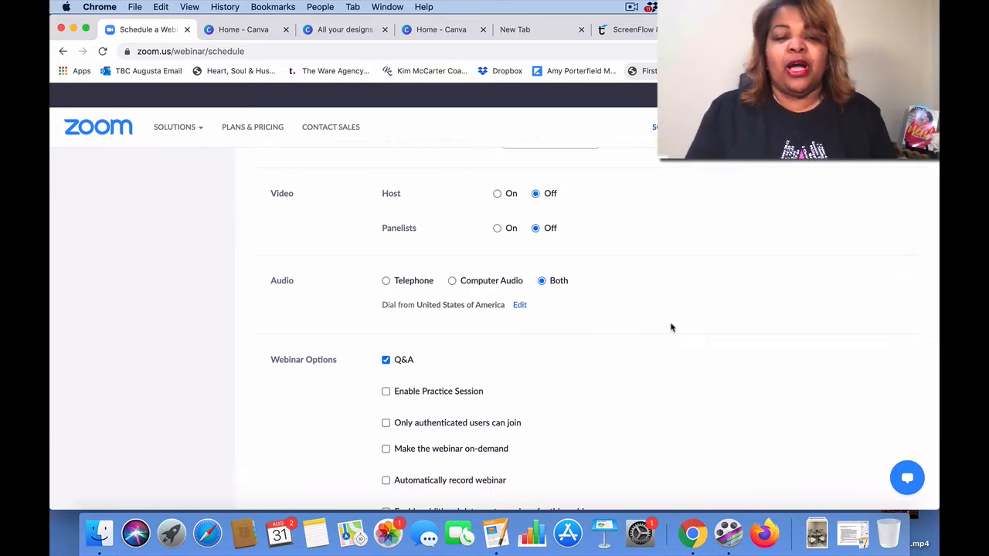
scroll(671, 328, down, 2)
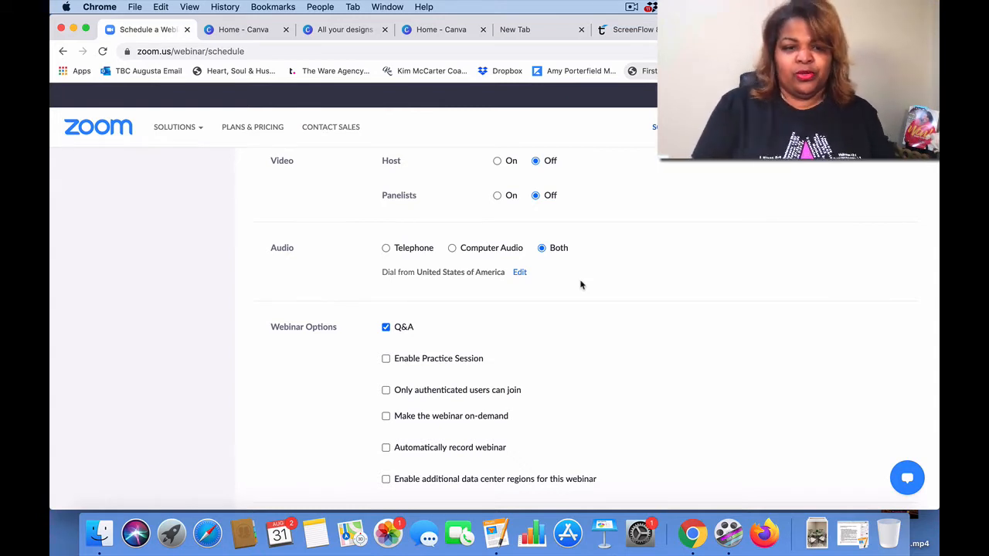
scroll(581, 285, down, 4)
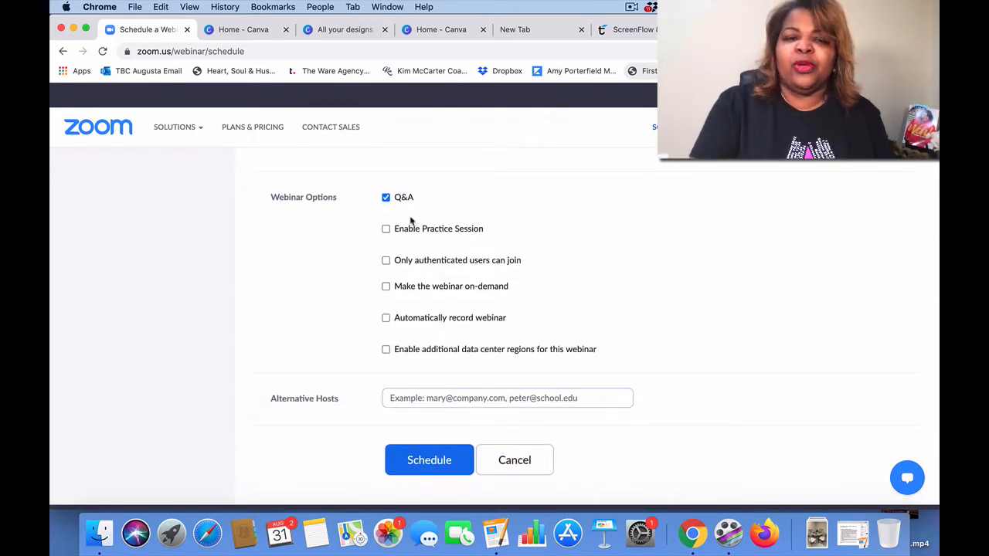
scroll(595, 270, down, 1)
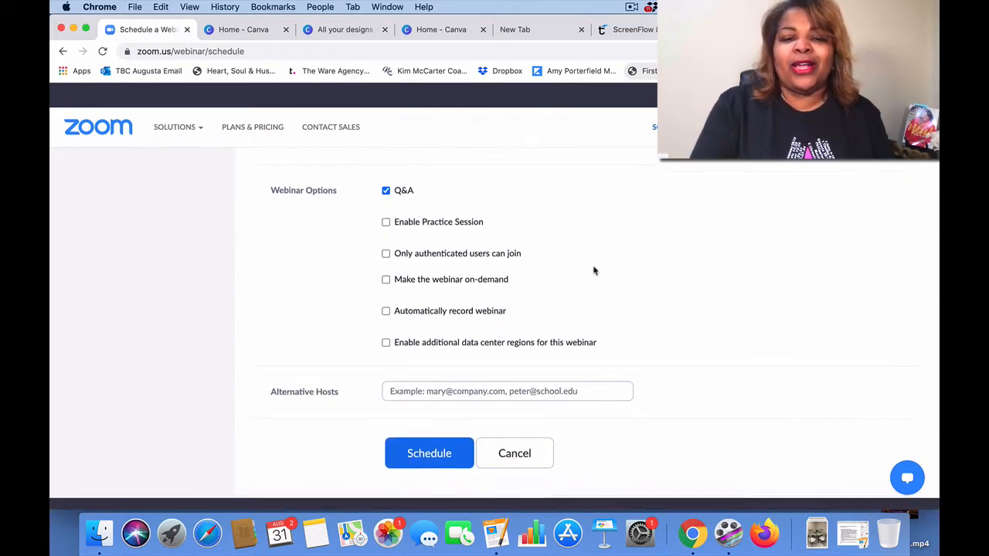
scroll(594, 269, down, 1)
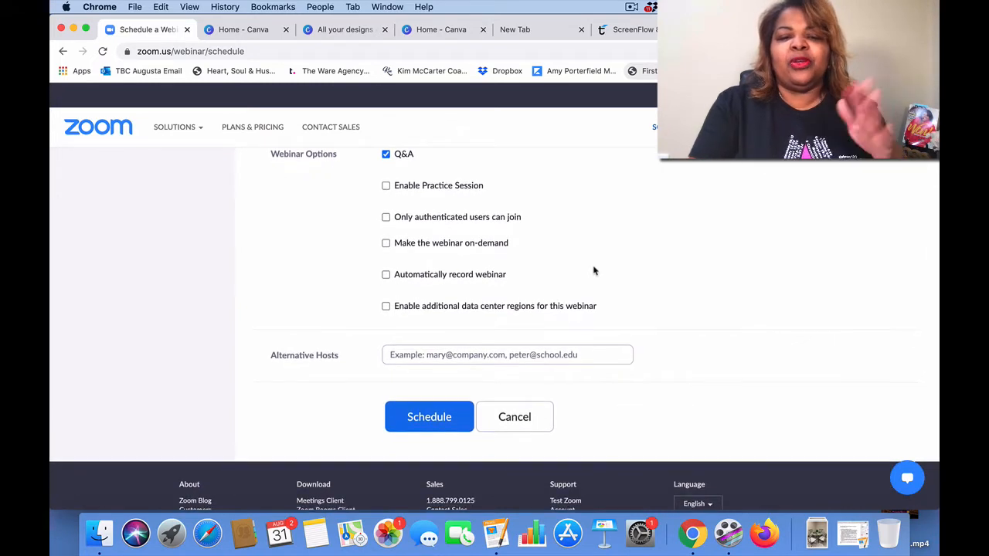
scroll(594, 270, down, 1)
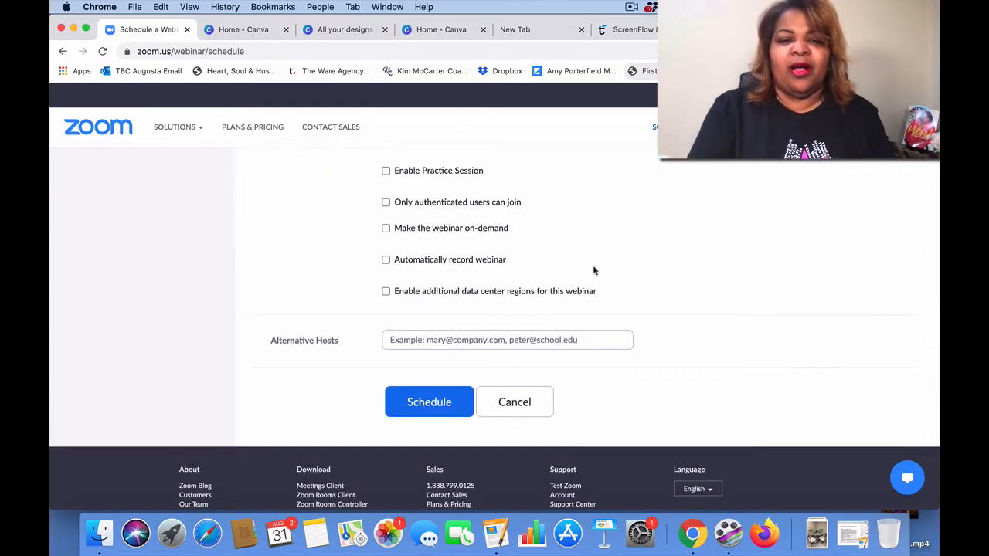
scroll(595, 269, down, 3)
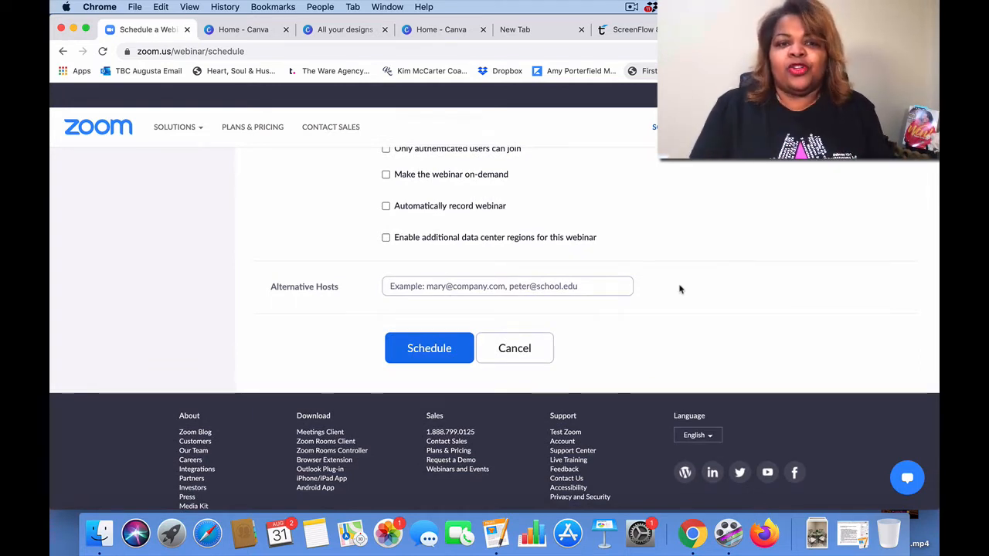
click(542, 287)
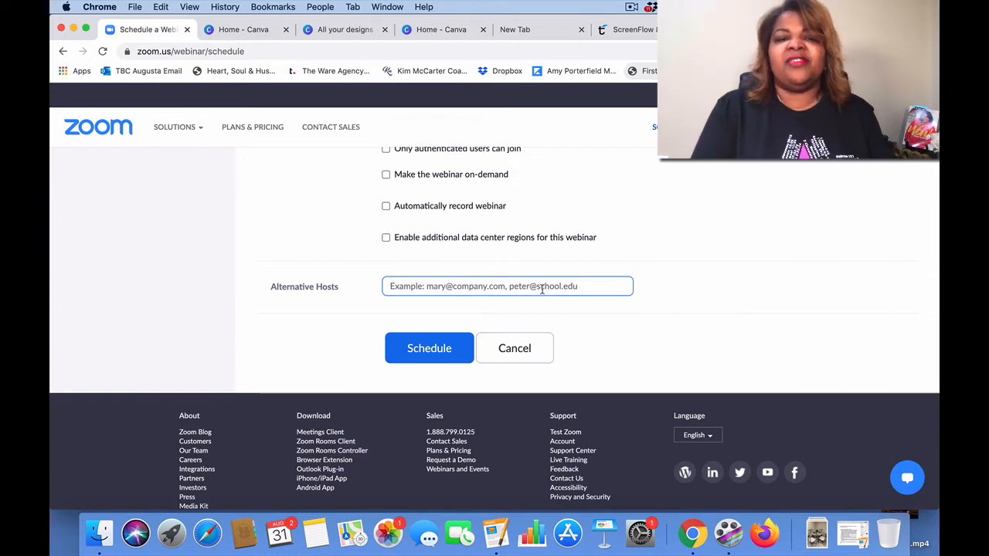
click(430, 348)
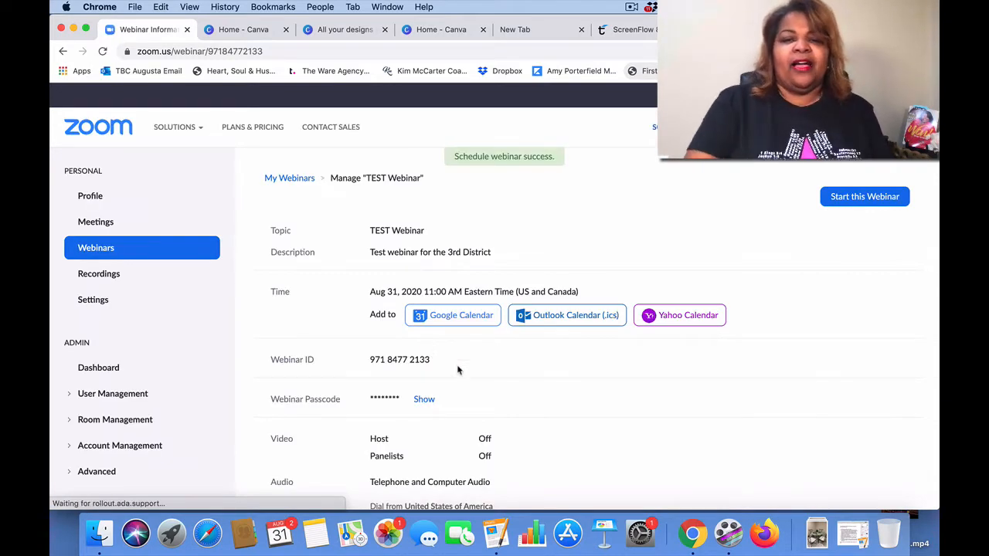
scroll(528, 413, down, 2)
scroll(528, 413, down, 5)
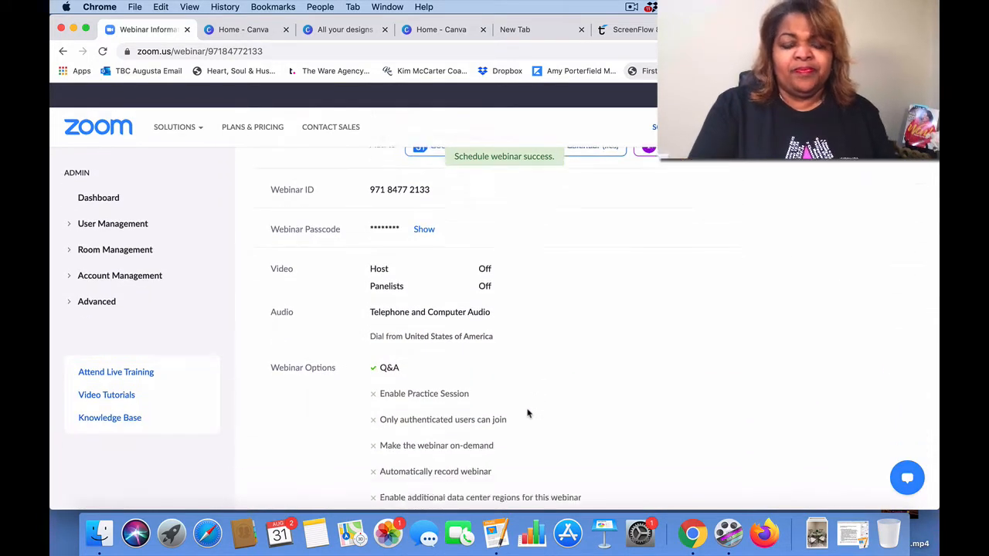
scroll(528, 414, up, 6)
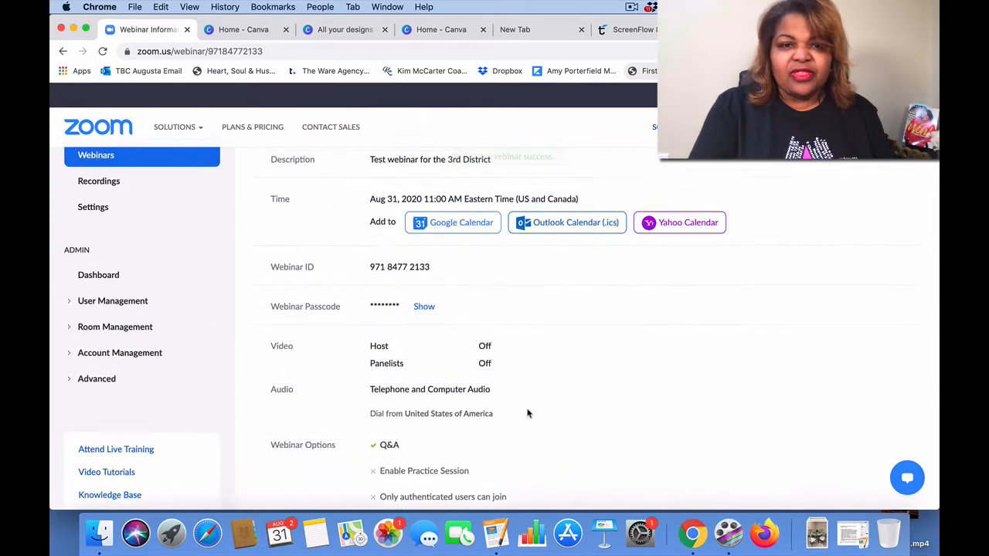
scroll(527, 413, up, 1)
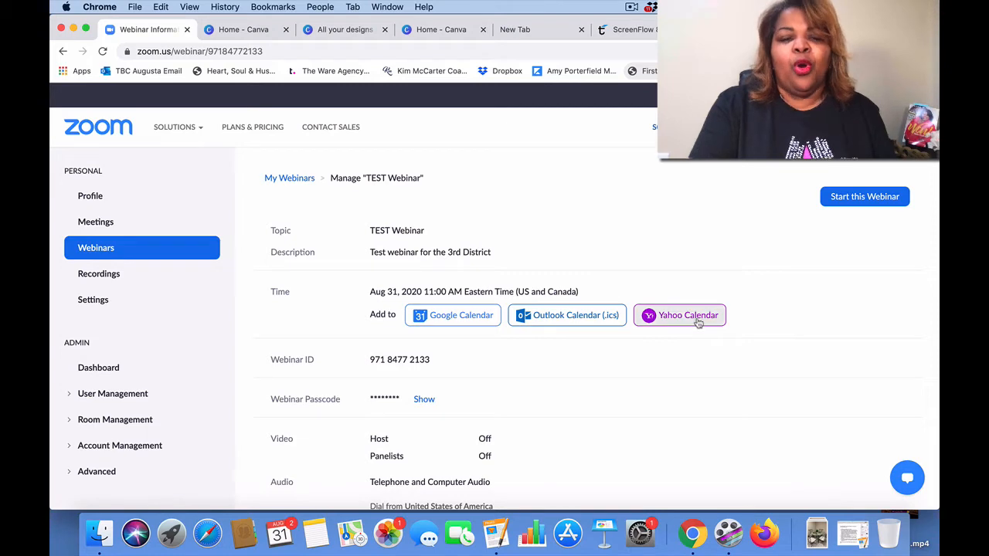
scroll(675, 366, down, 7)
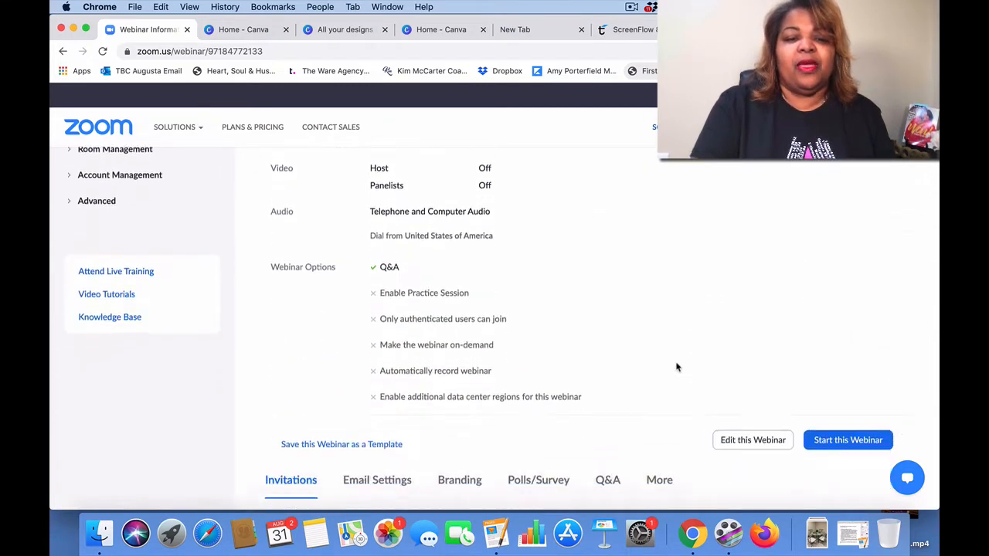
scroll(676, 367, down, 3)
scroll(676, 367, down, 3)
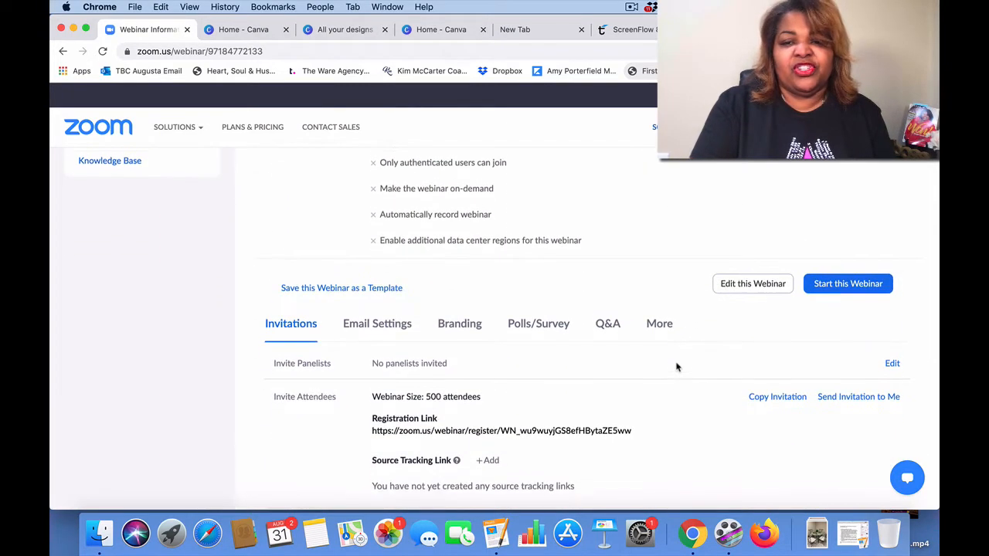
scroll(676, 367, down, 1)
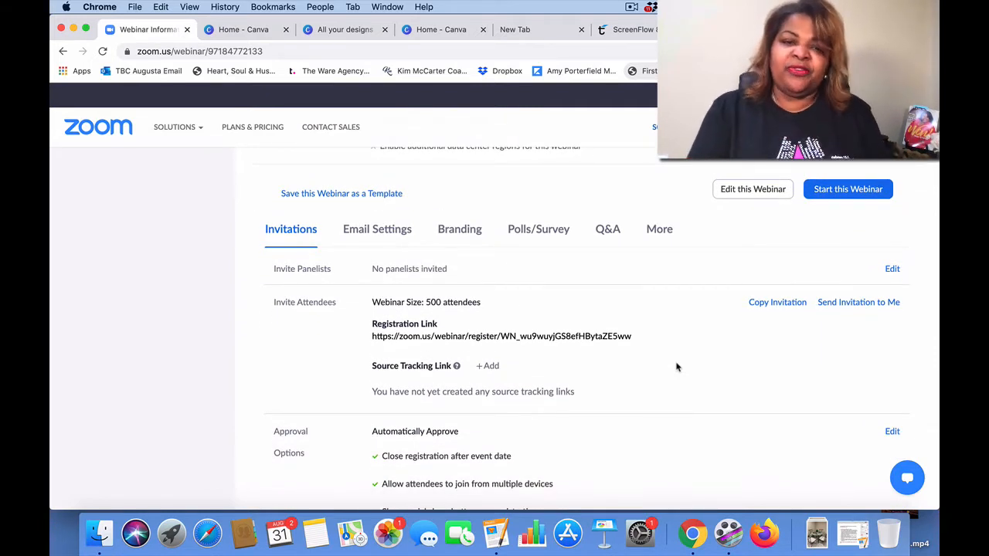
scroll(676, 368, down, 3)
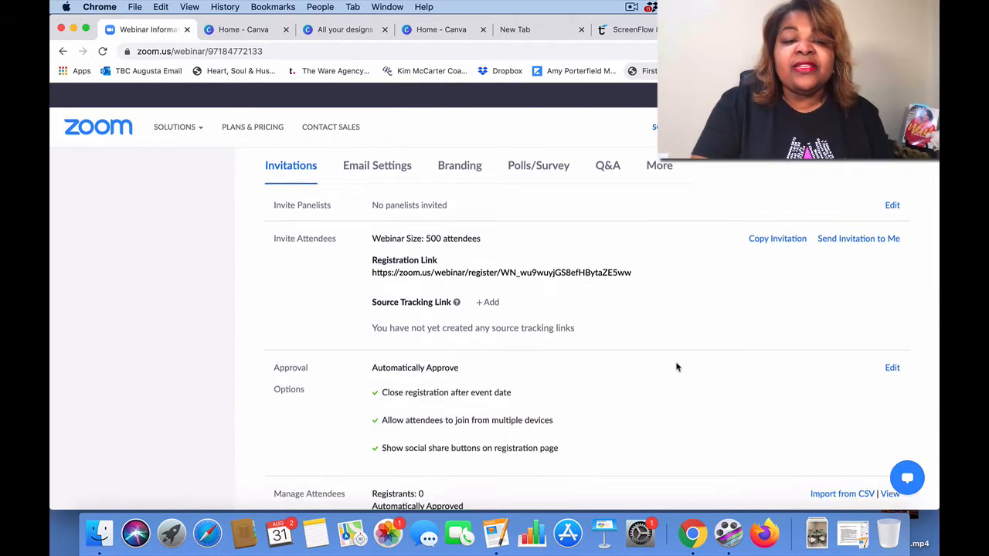
scroll(676, 367, up, 4)
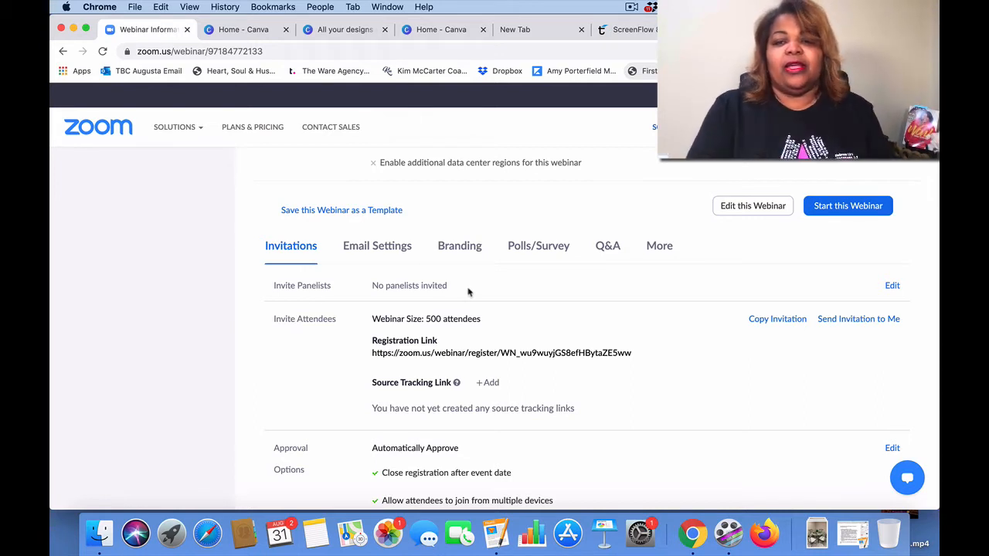
Step: Invite a panelist by entering their full name and choosing their suggested e-mail, then save
click(893, 287)
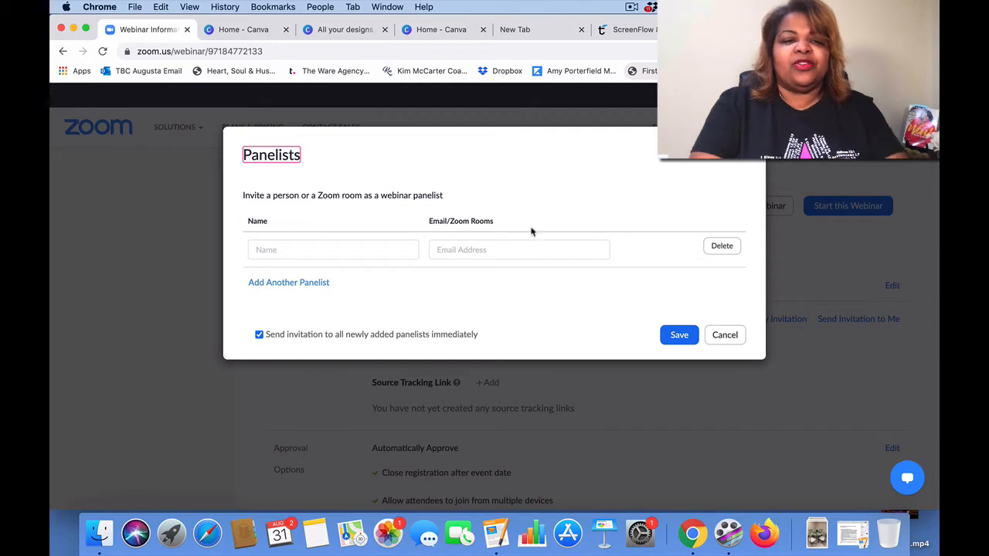
click(360, 249)
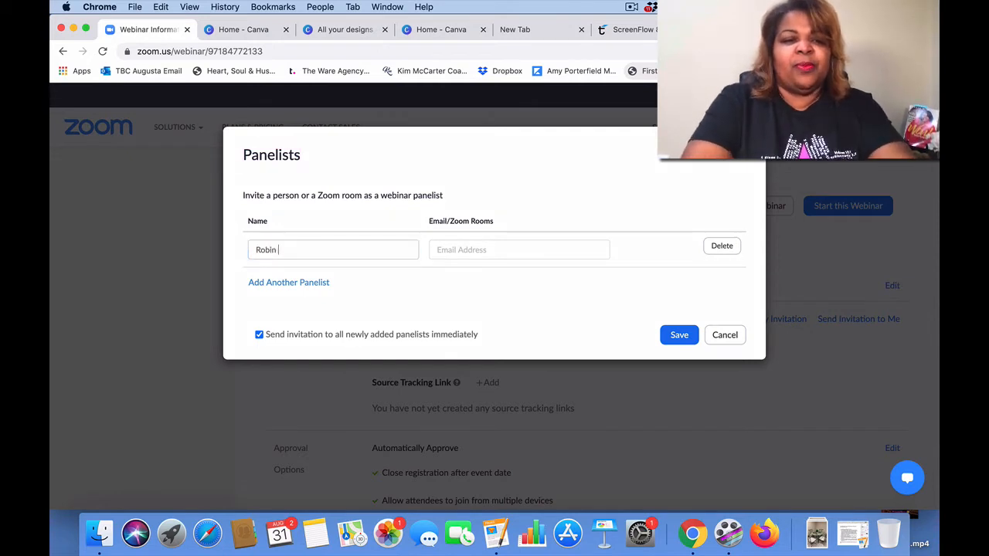
click(457, 253)
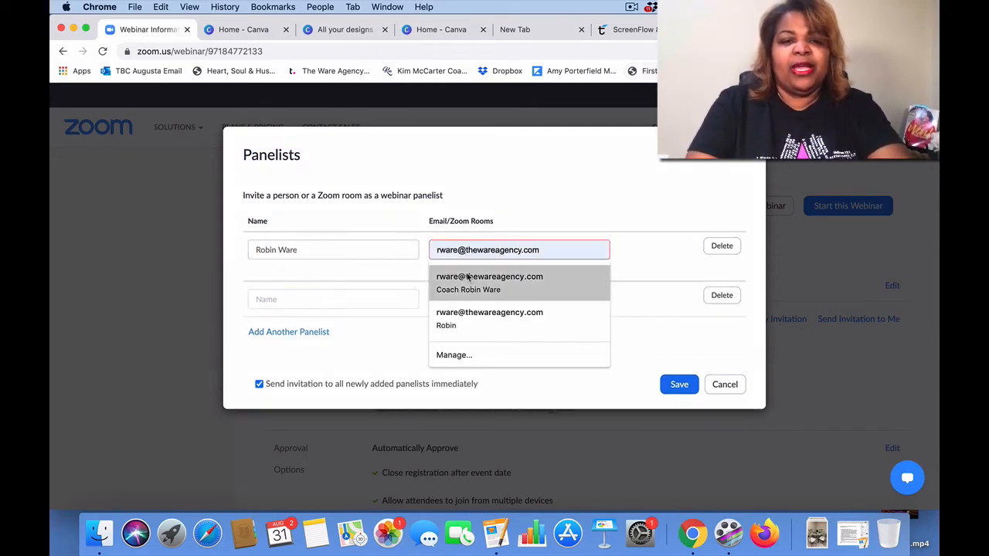
click(470, 281)
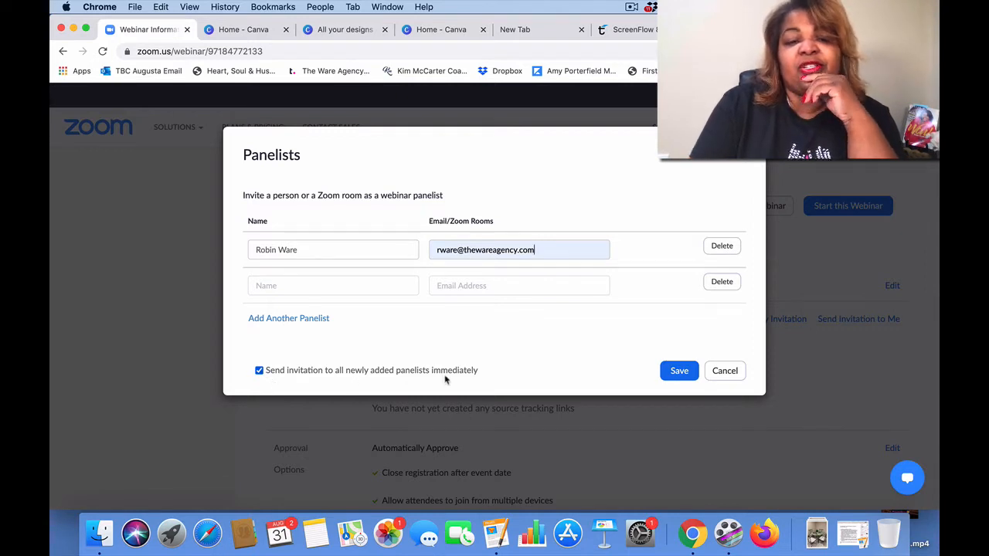
click(679, 372)
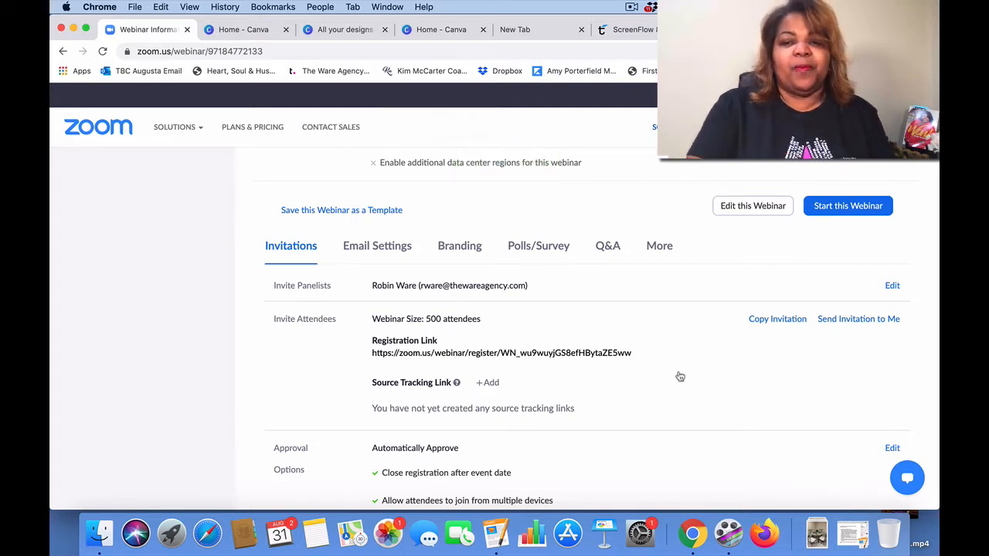
scroll(680, 376, down, 2)
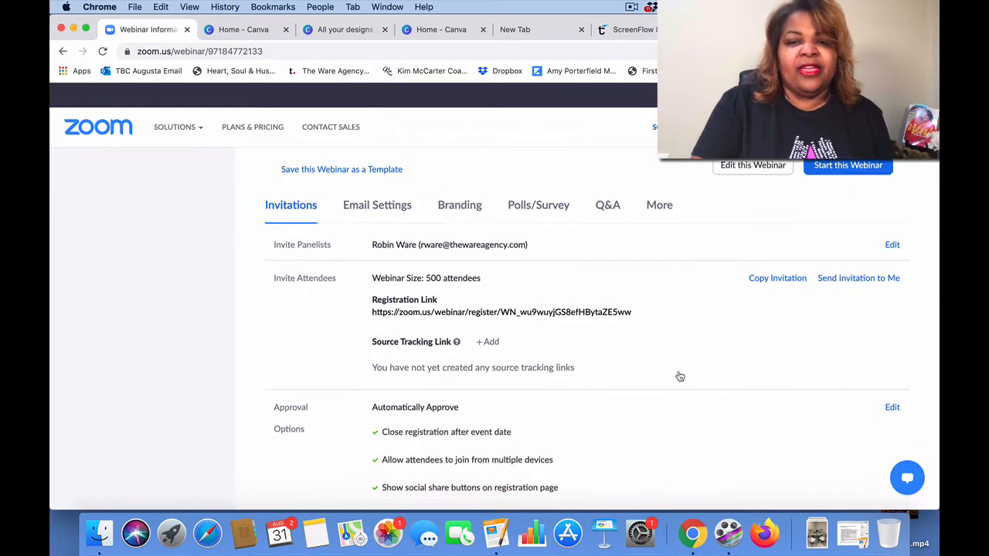
scroll(680, 376, down, 3)
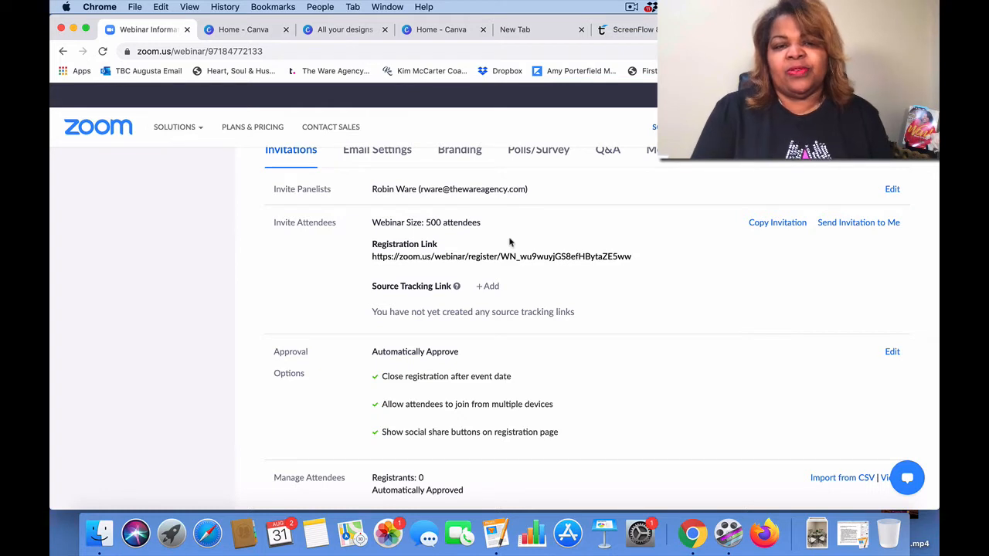
mouse_move(450, 262)
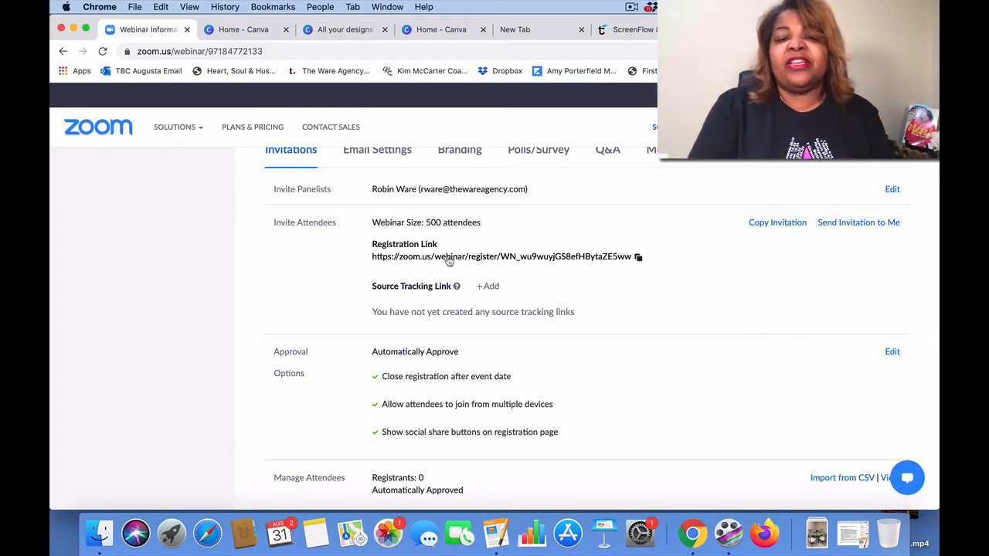
click(777, 223)
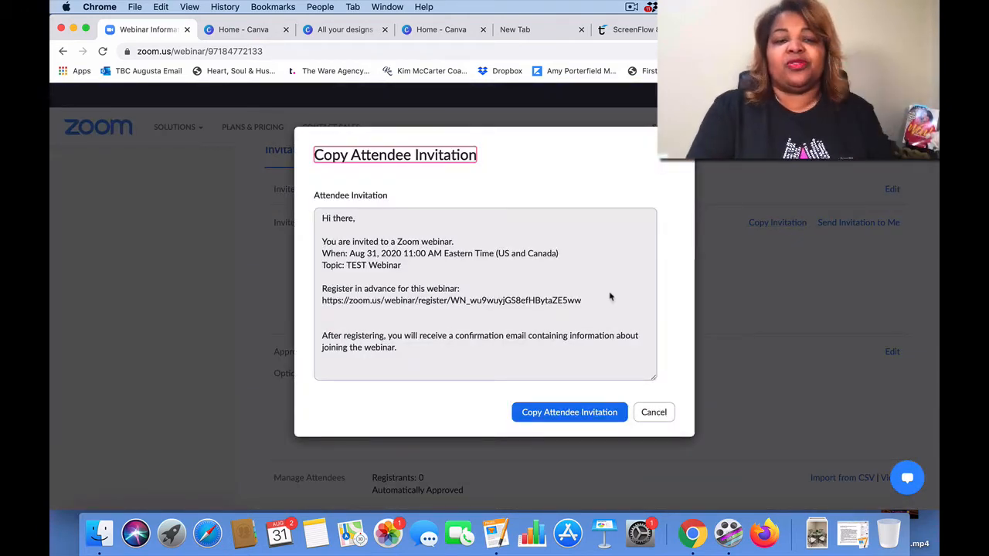
scroll(610, 295, down, 2)
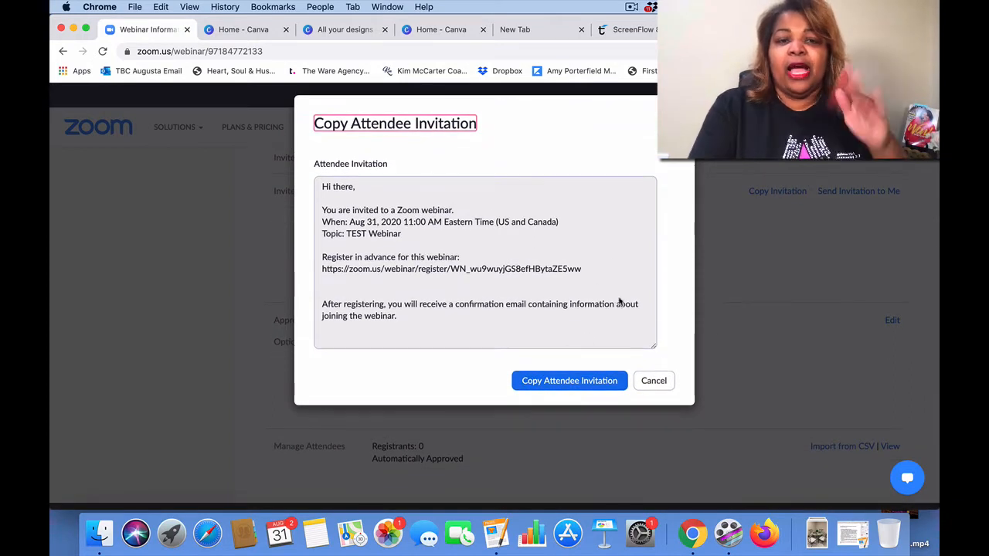
click(654, 381)
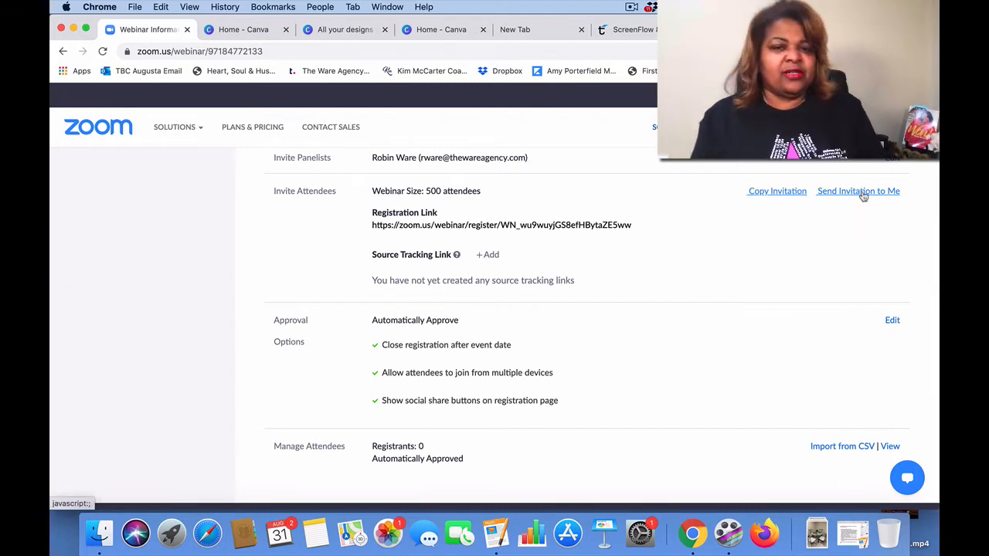
scroll(738, 266, down, 3)
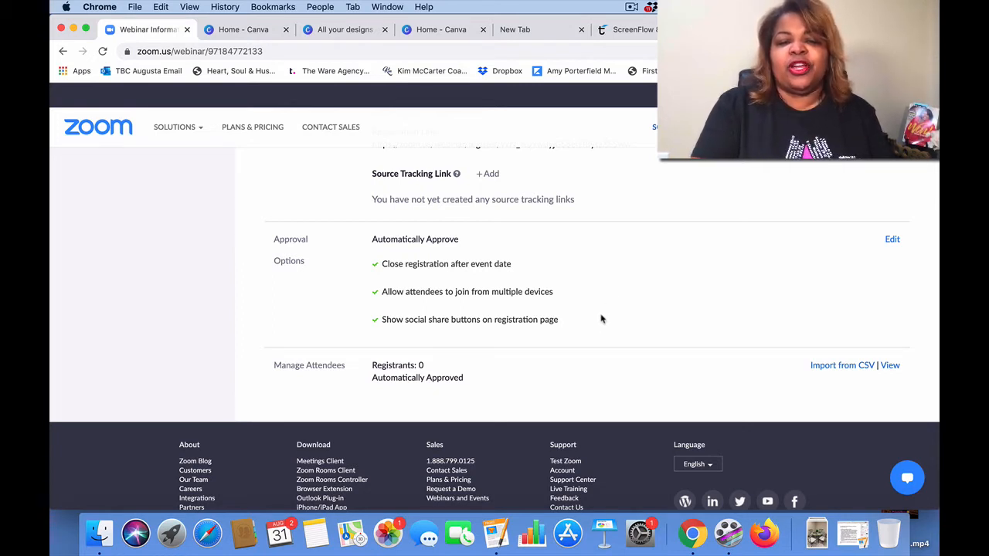
Step: Open the Registration dialog with automatic approval, leaving Restrict number of registrants unchecked
click(891, 240)
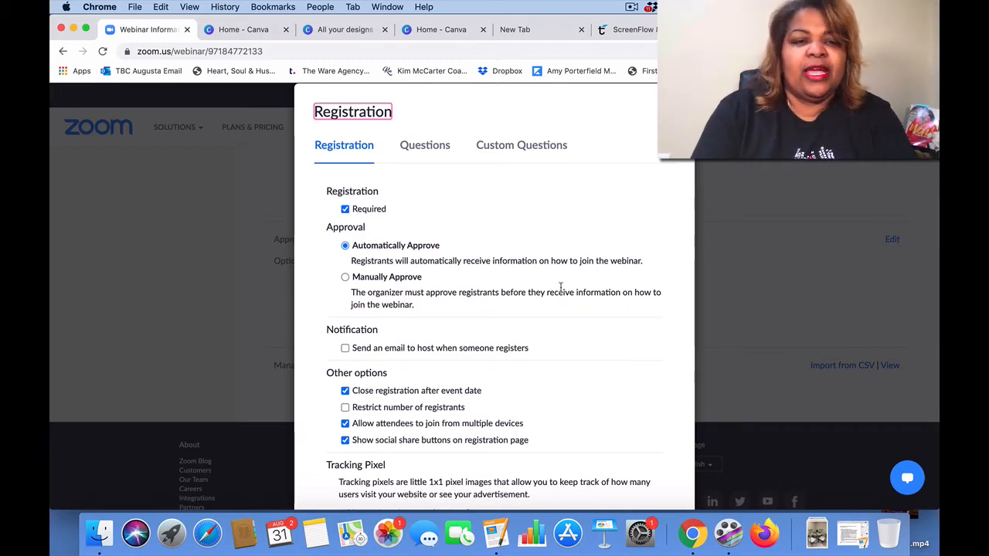
scroll(563, 284, down, 2)
scroll(561, 288, down, 2)
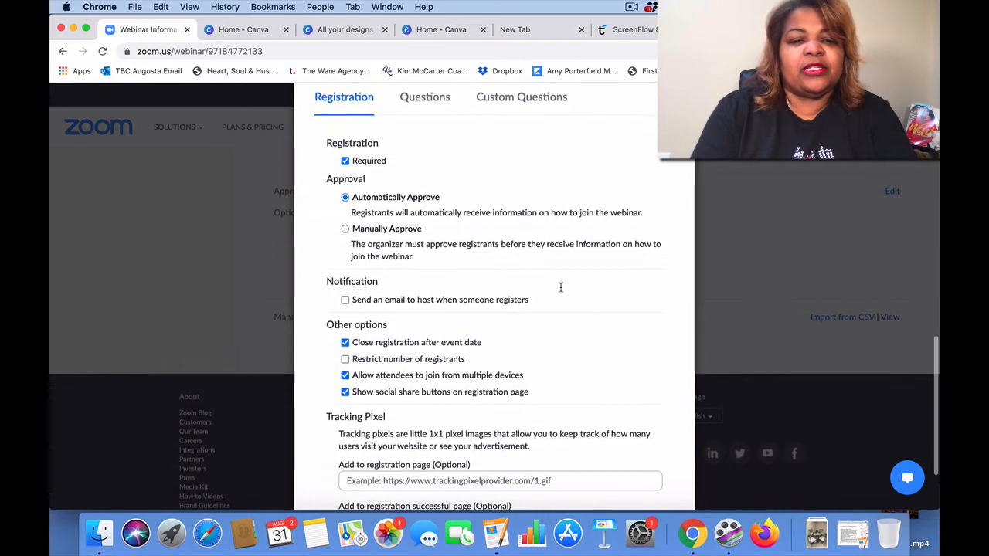
scroll(561, 288, up, 3)
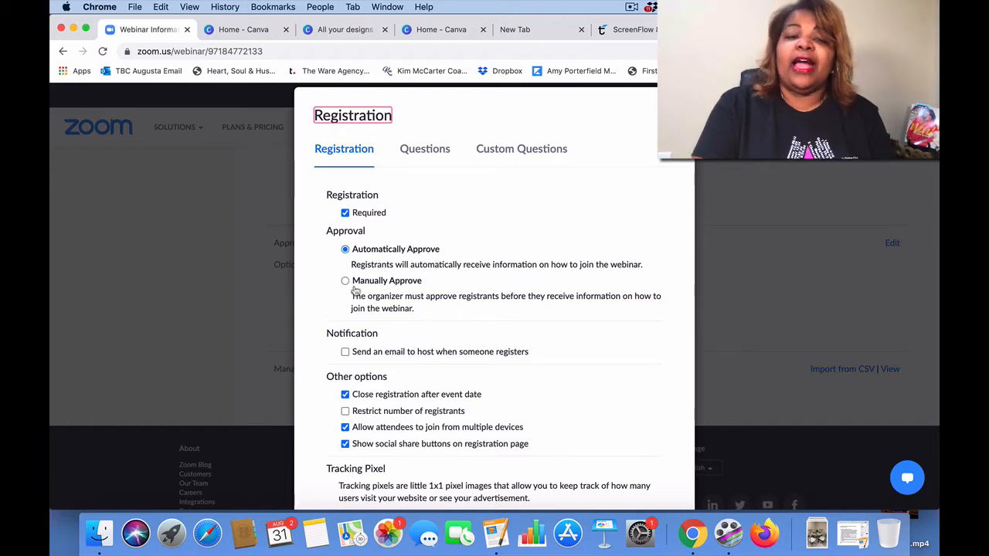
scroll(507, 321, down, 3)
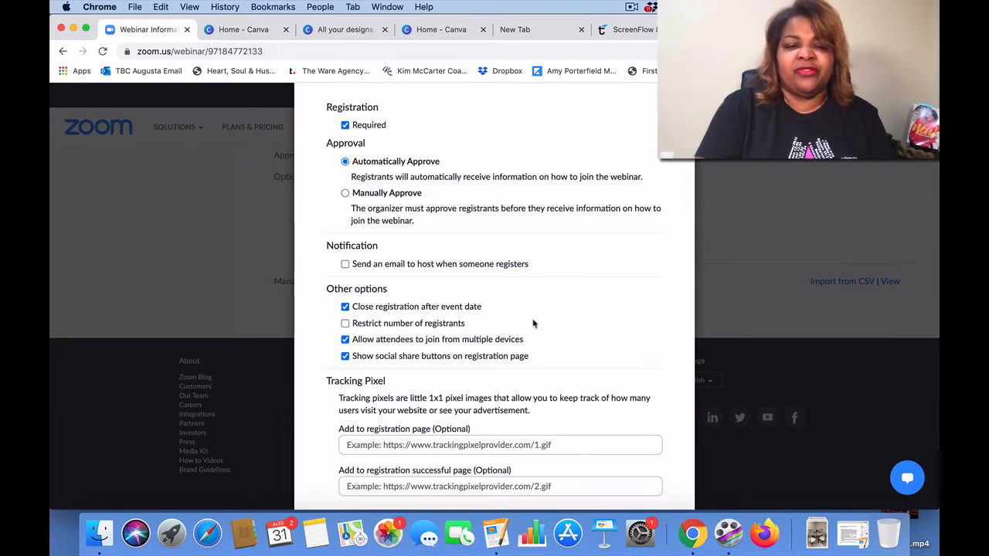
click(346, 324)
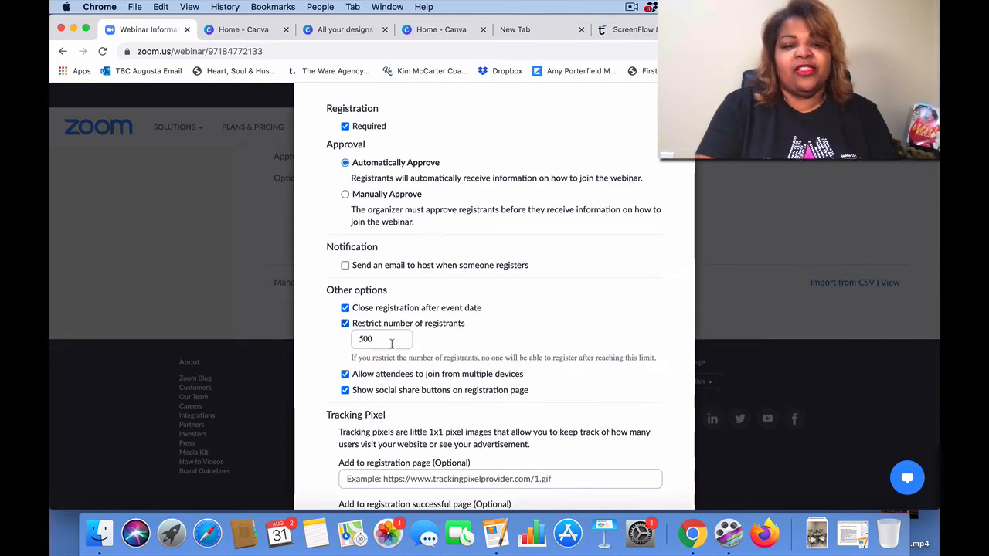
click(345, 323)
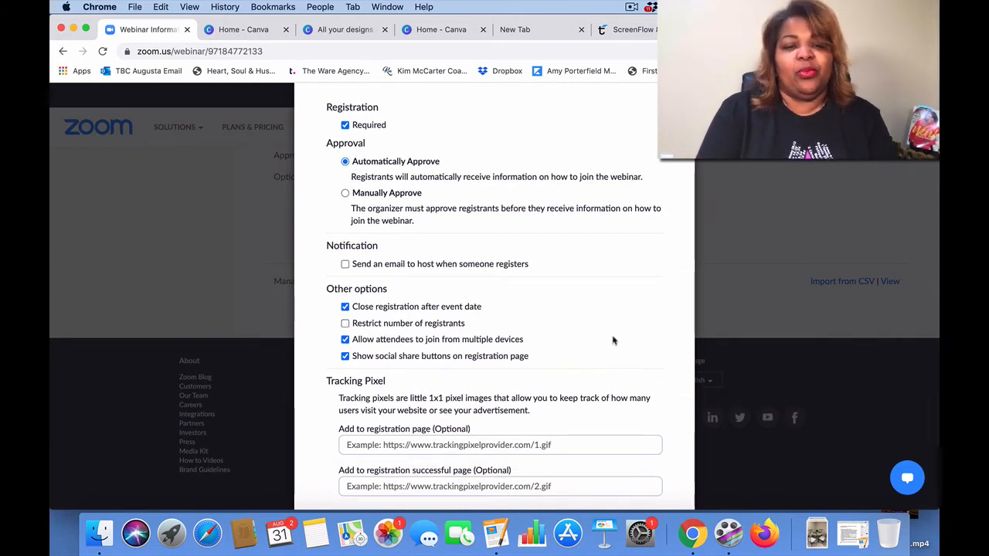
scroll(613, 340, down, 3)
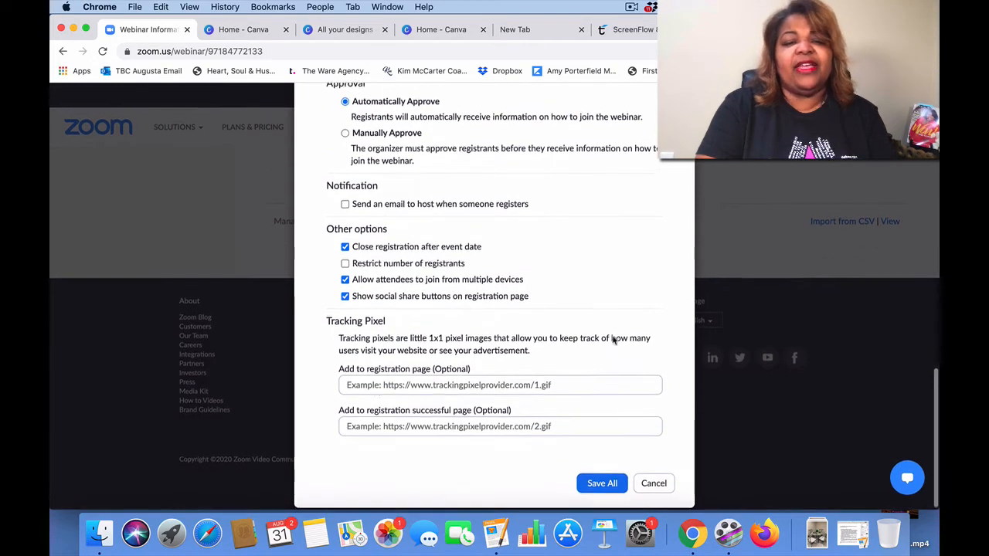
scroll(613, 339, up, 10)
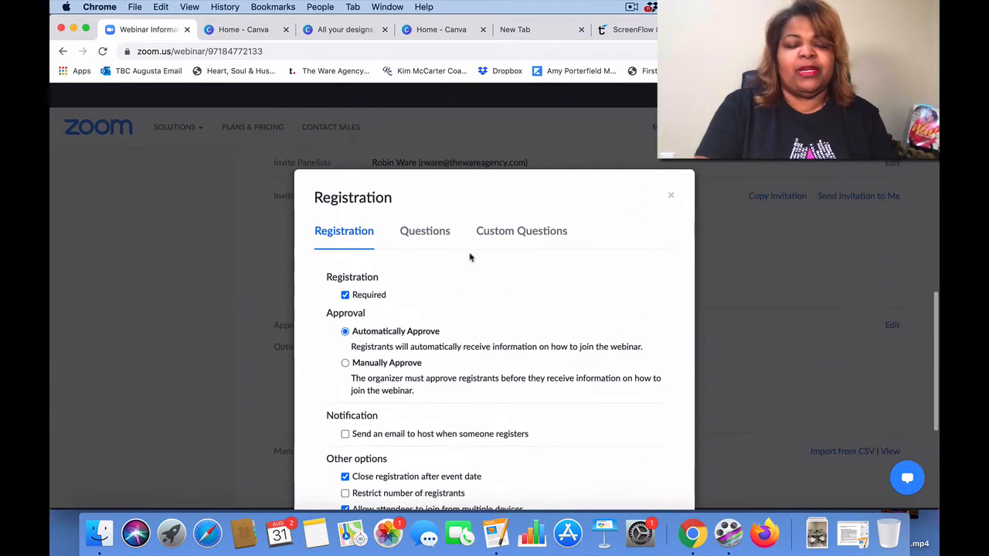
Step: In the Questions tab, add Questions & Comments as a required field, leaving Job Title off
click(425, 233)
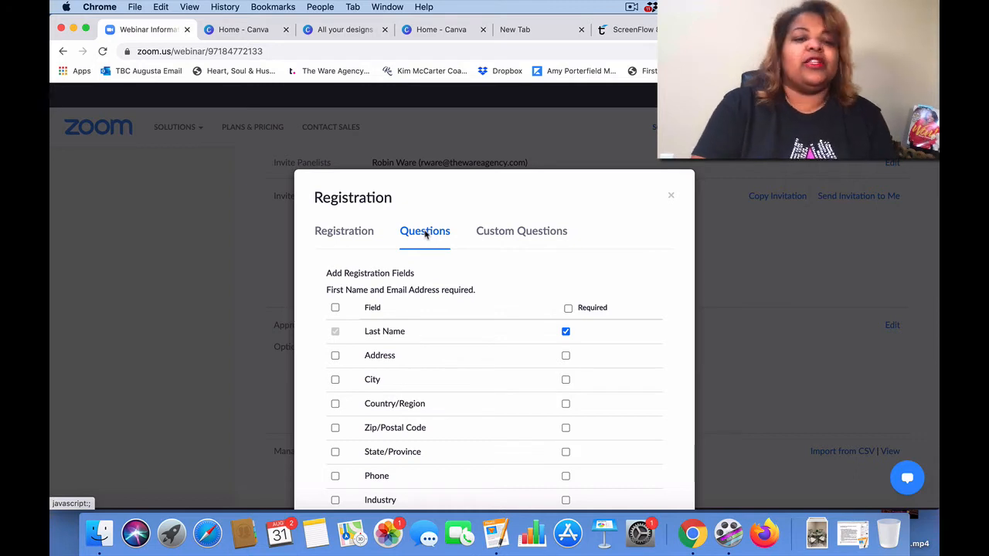
scroll(425, 234, down, 2)
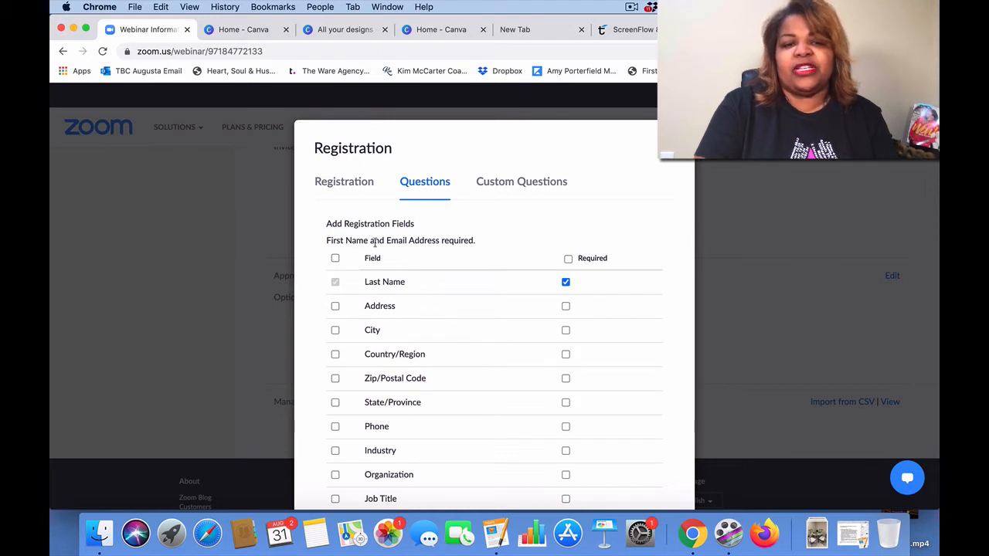
scroll(486, 247, down, 3)
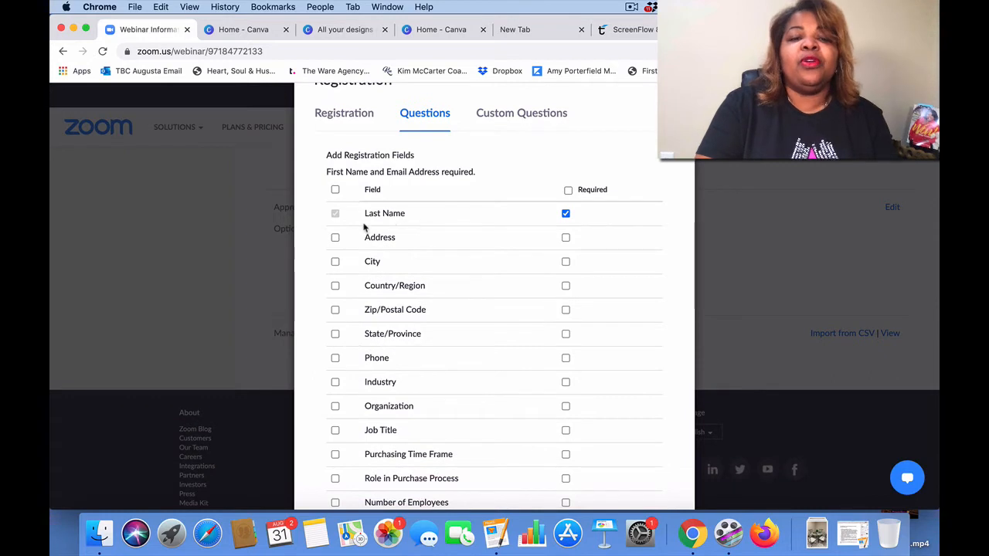
scroll(429, 297, down, 5)
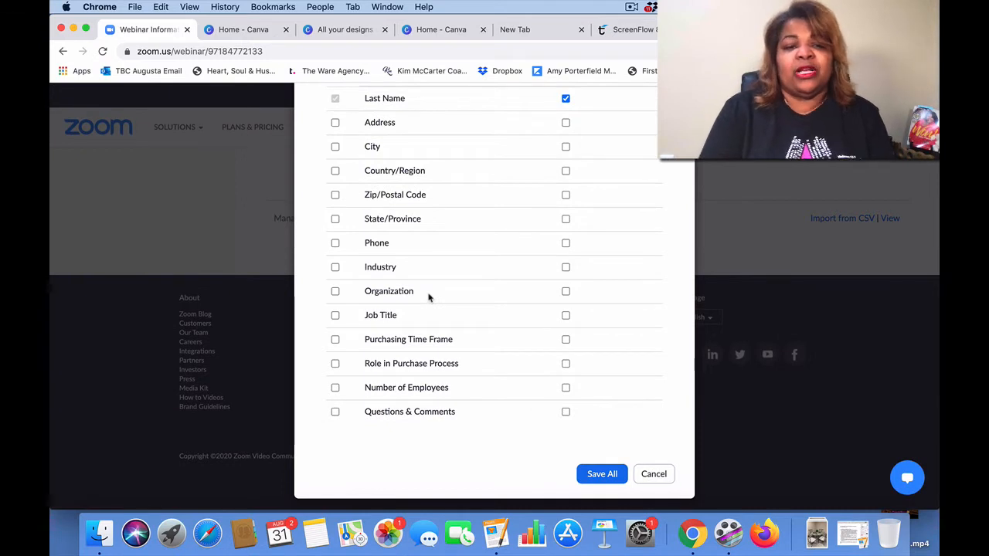
scroll(429, 298, up, 2)
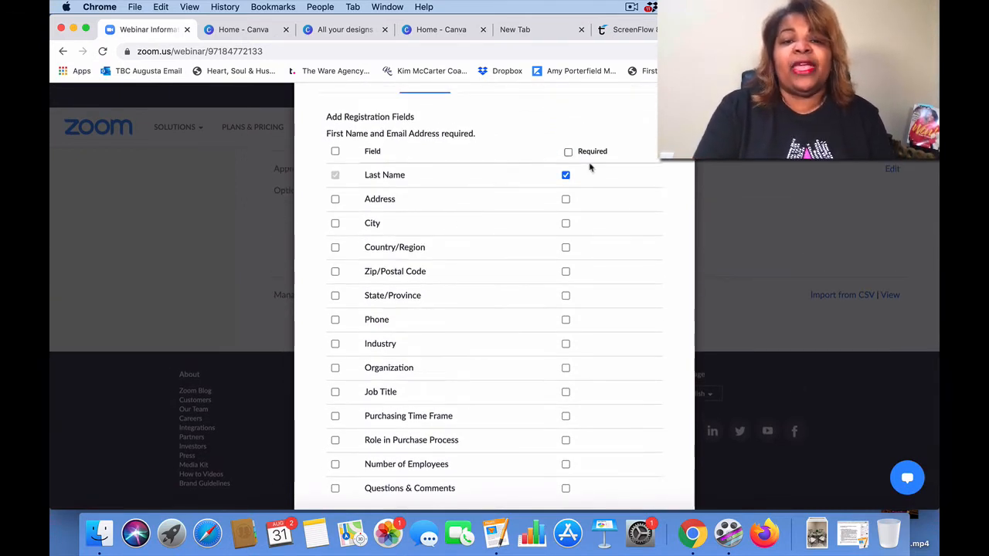
scroll(583, 301, down, 1)
scroll(583, 303, down, 1)
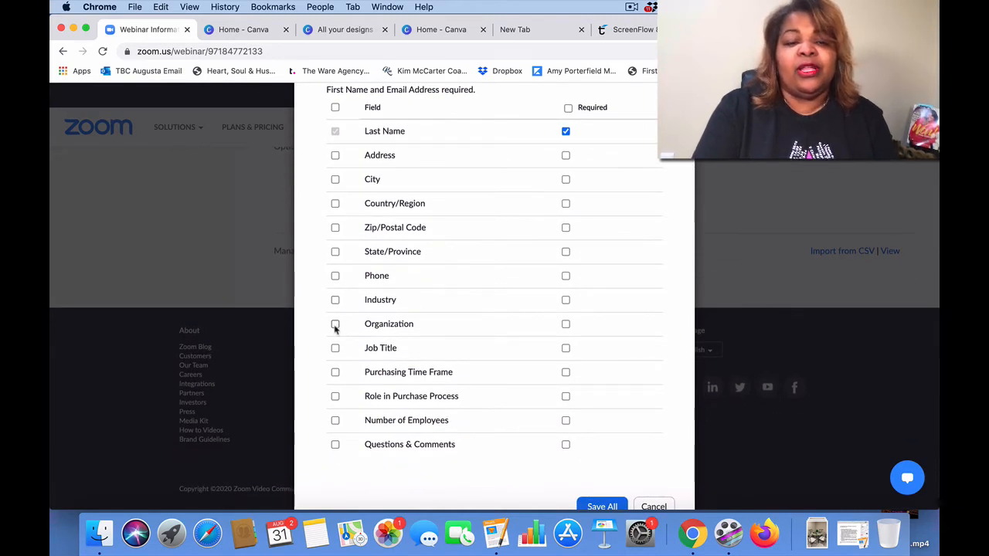
click(335, 349)
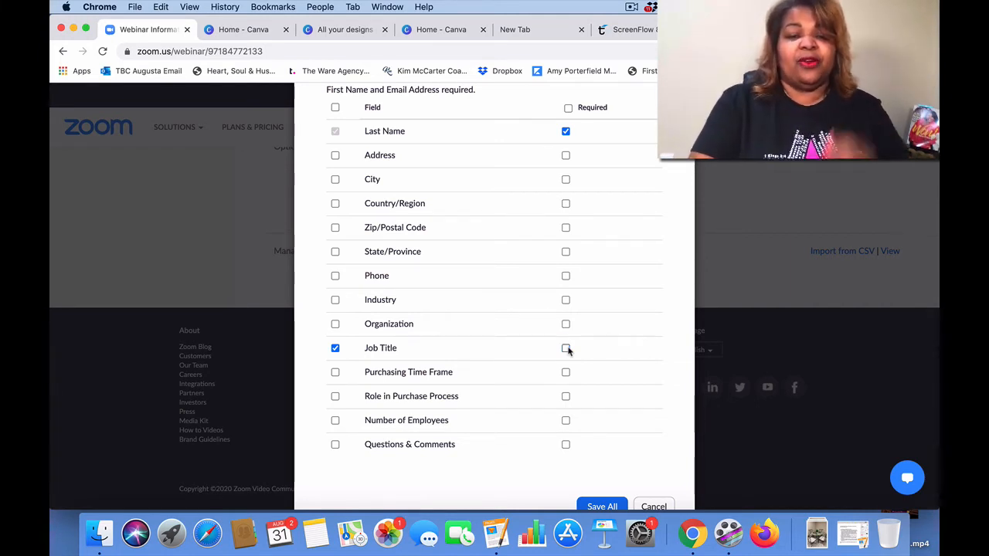
click(334, 347)
scroll(425, 386, down, 1)
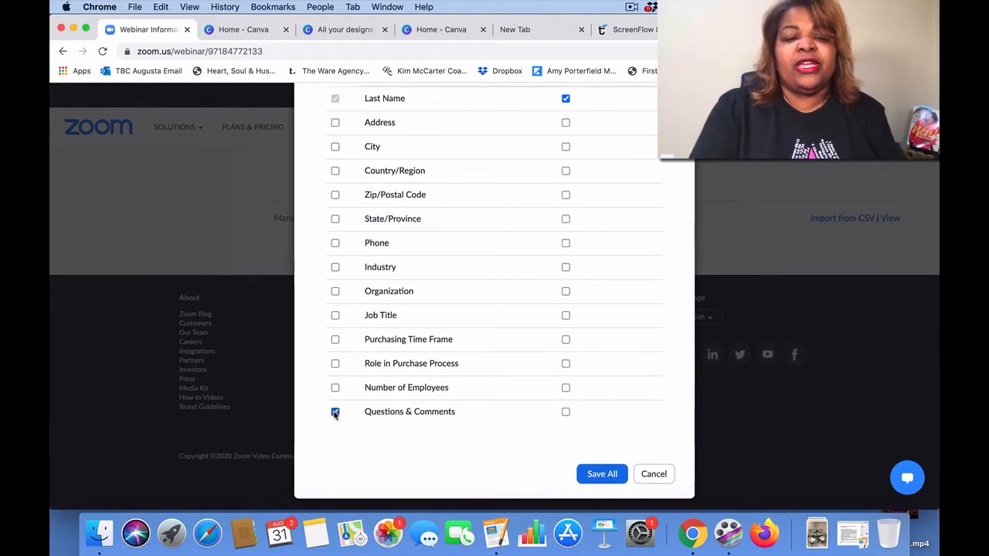
click(565, 412)
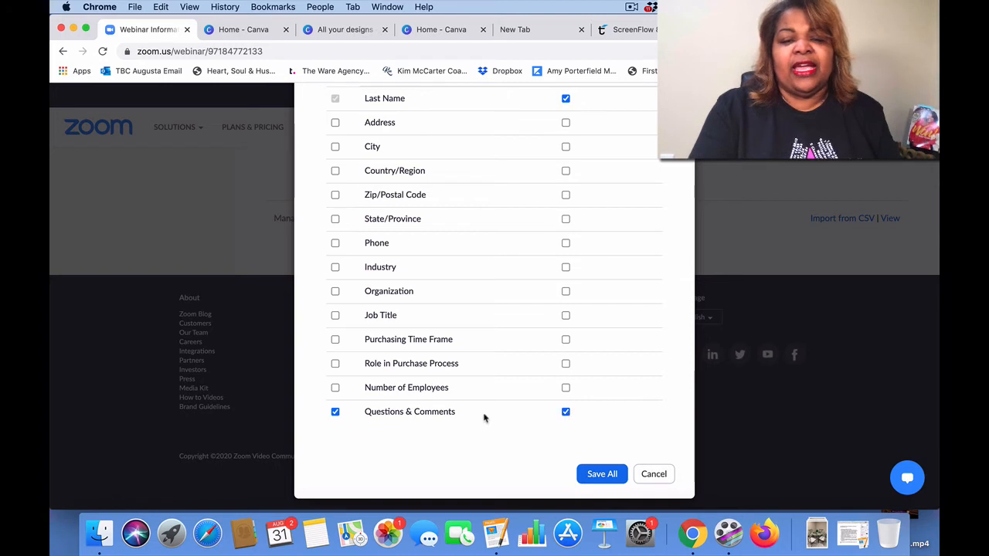
scroll(431, 414, up, 5)
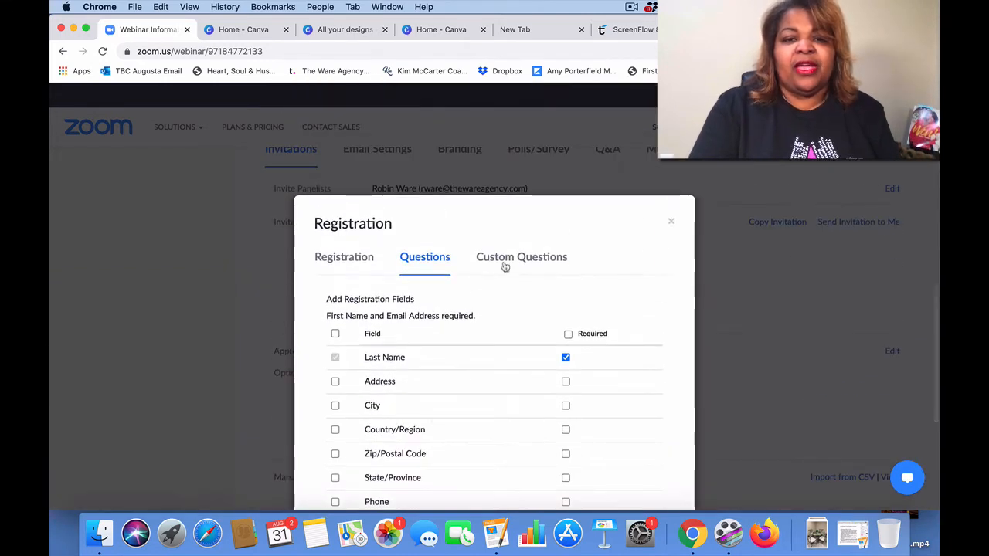
Step: Start a custom question, review the Type options keeping Short Answer, then cancel the dialog
click(507, 263)
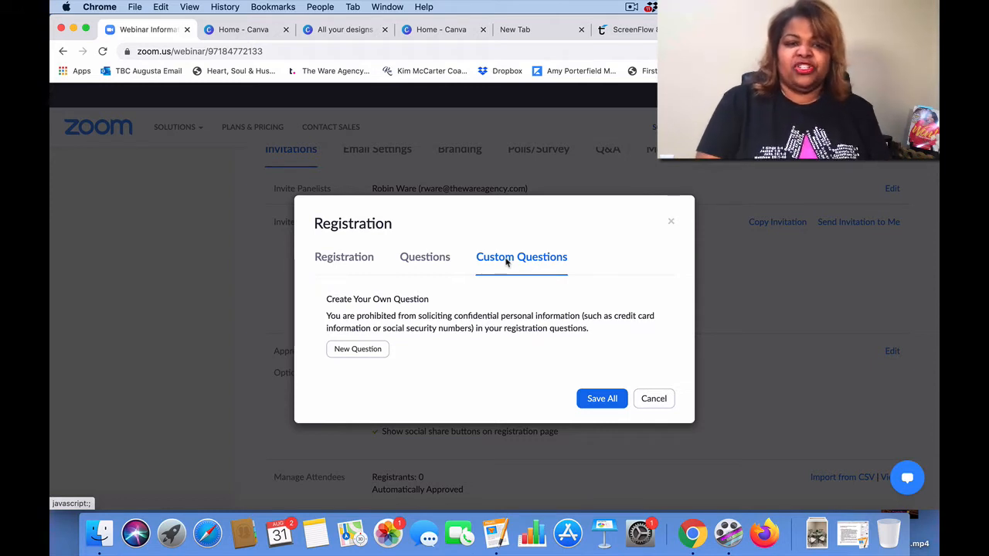
click(355, 348)
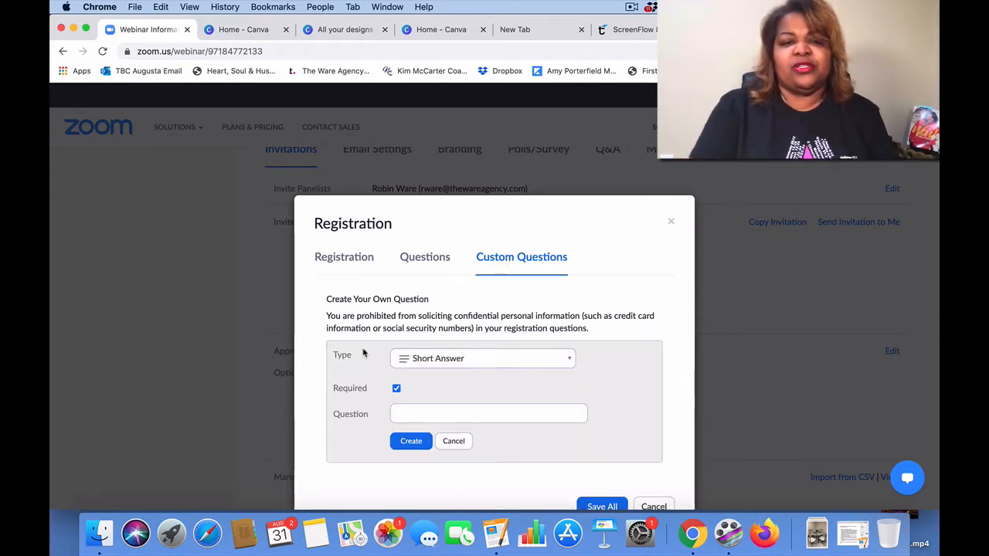
scroll(363, 353, down, 3)
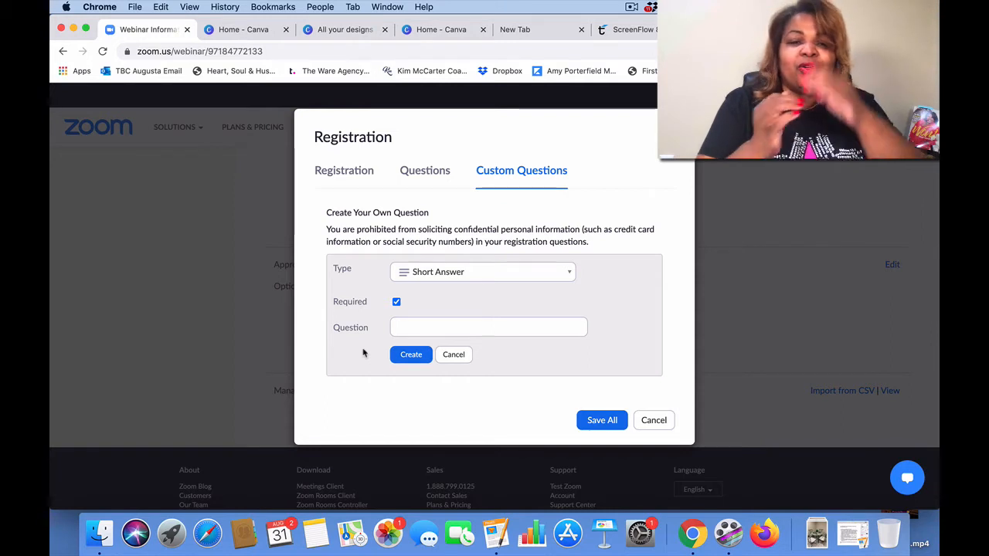
click(570, 273)
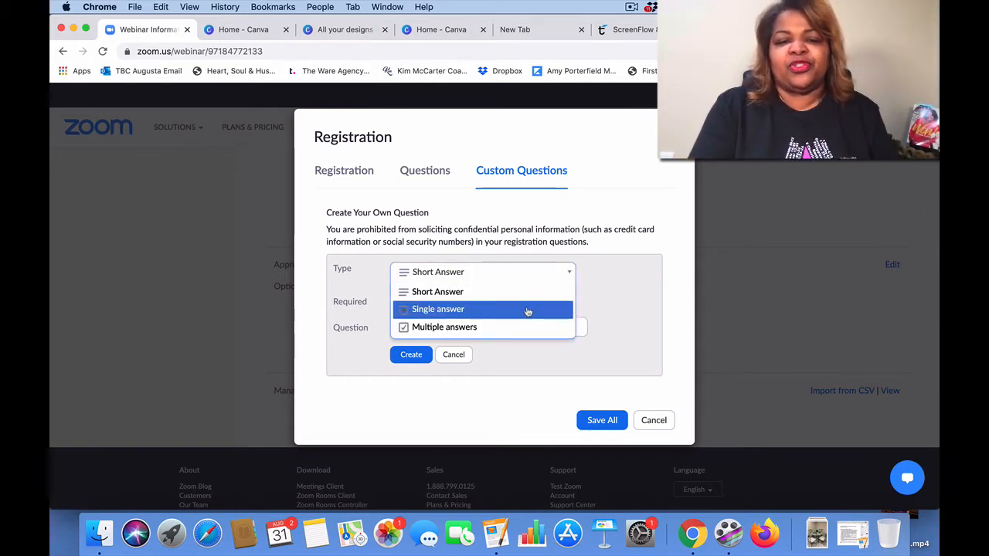
click(611, 281)
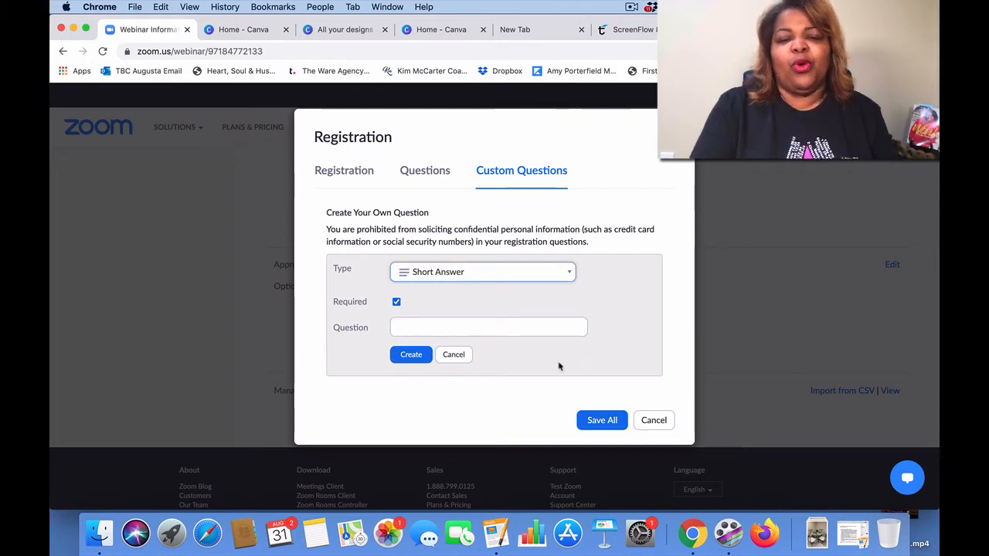
click(654, 421)
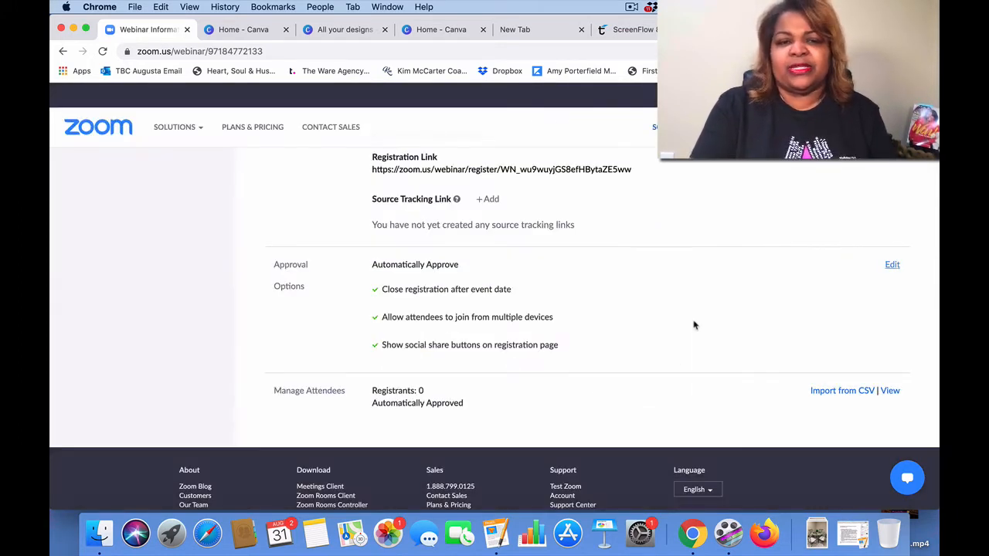
scroll(694, 325, up, 5)
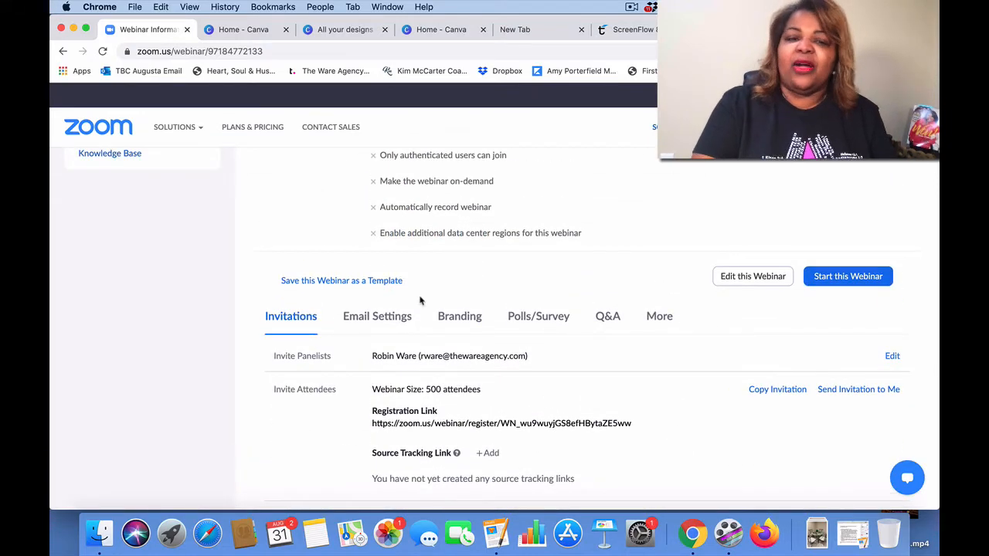
Step: Show the webinar's Email Settings with its confirmation, reminder and follow-up email entries
click(378, 317)
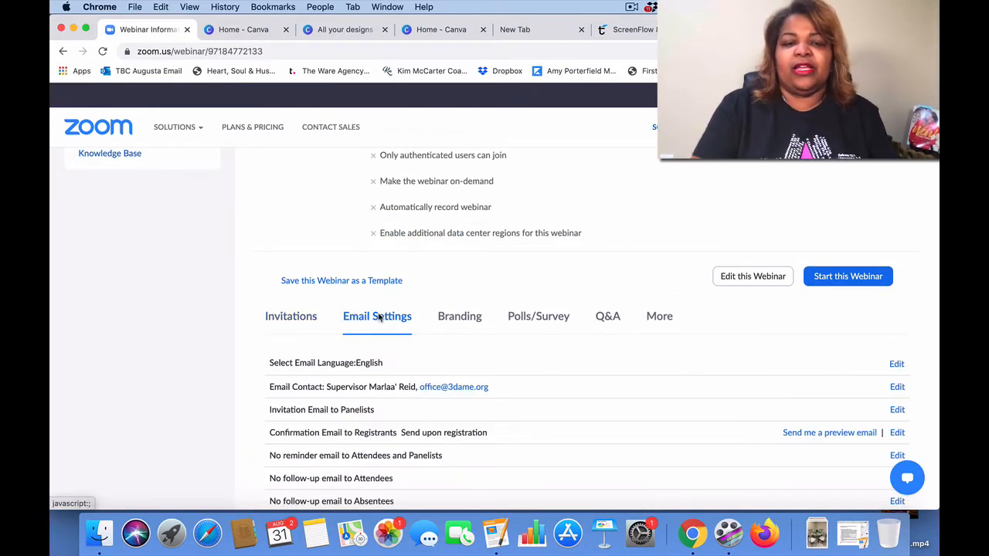
scroll(378, 317, down, 3)
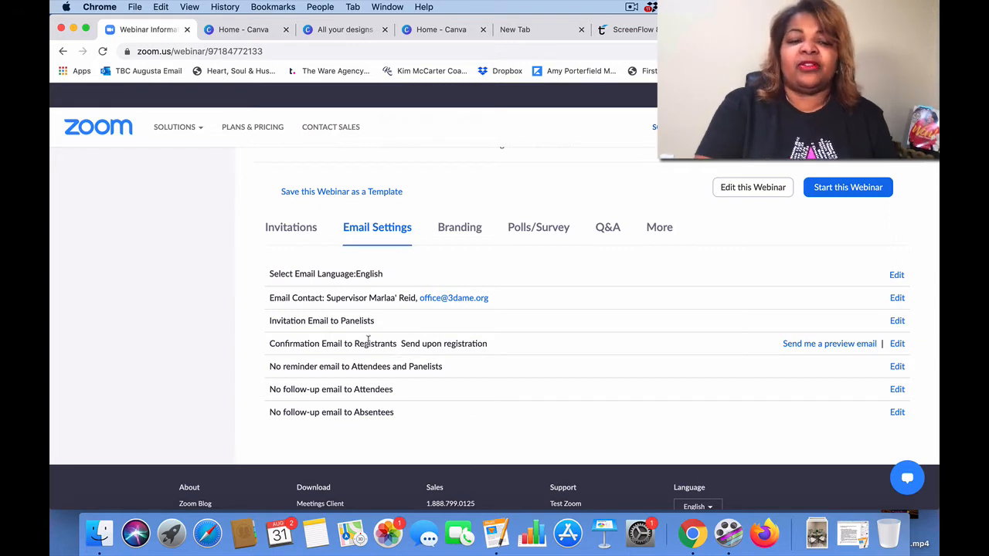
click(897, 369)
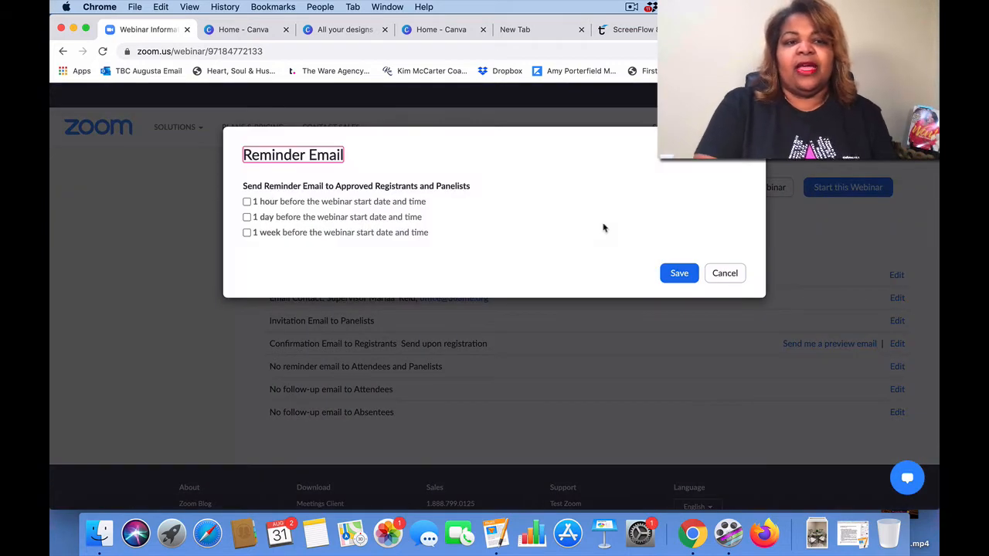
click(247, 203)
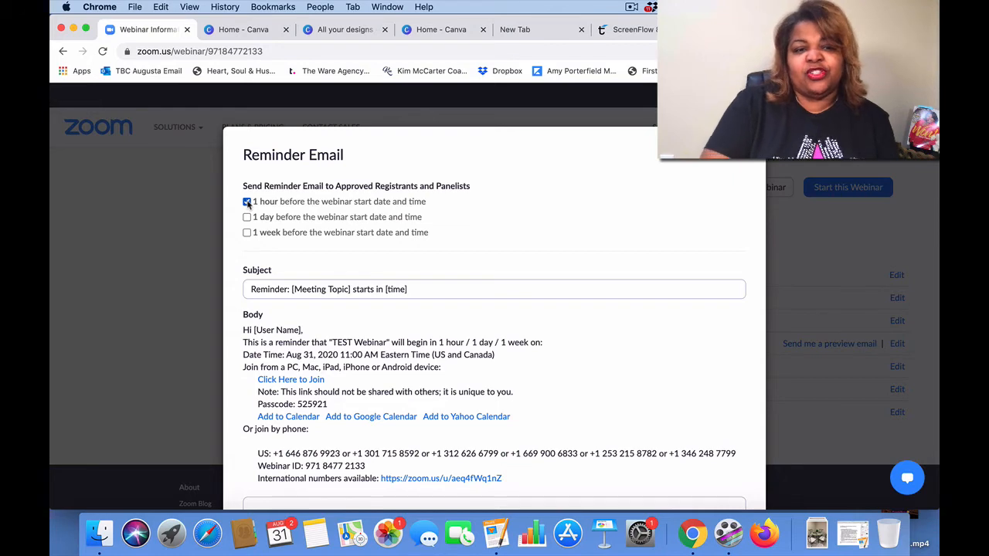
scroll(399, 348, down, 3)
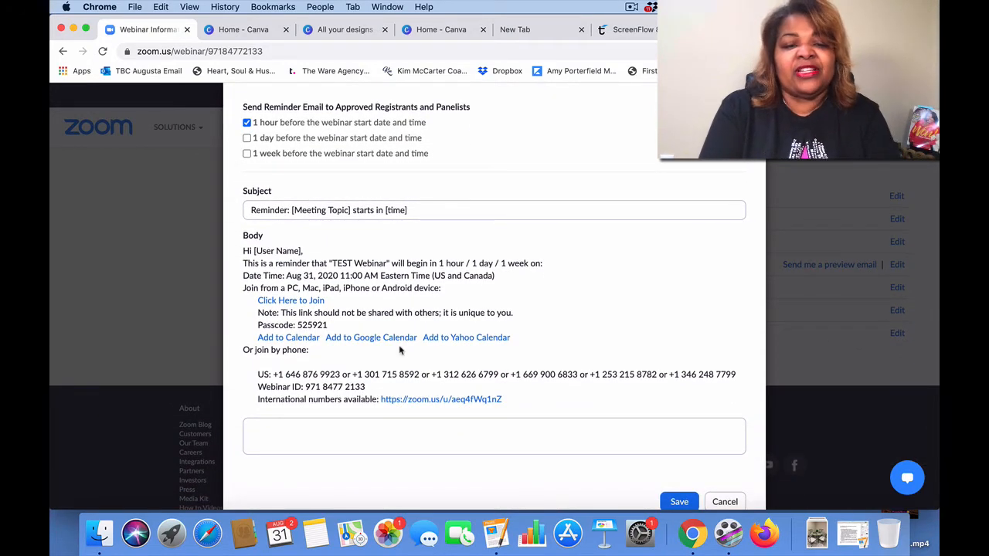
click(316, 436)
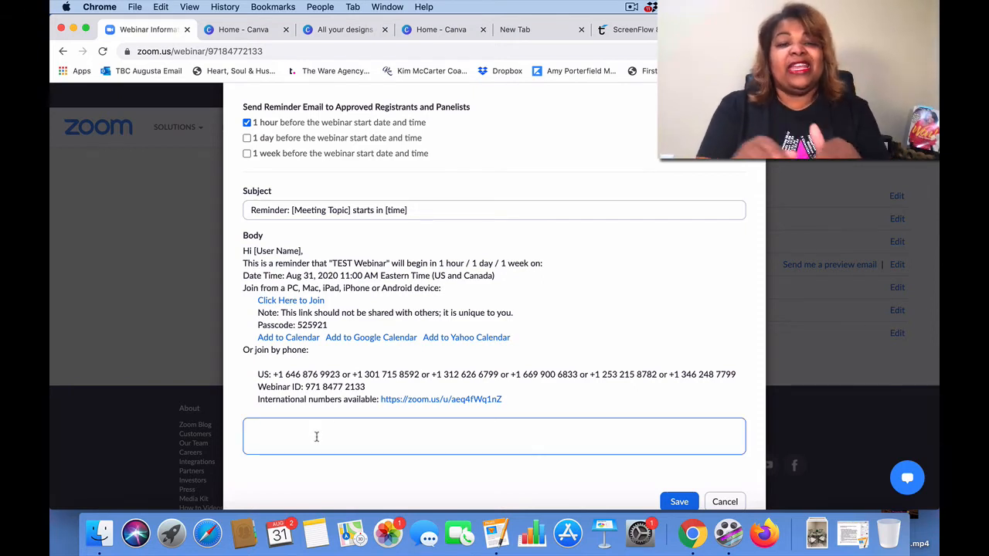
click(247, 139)
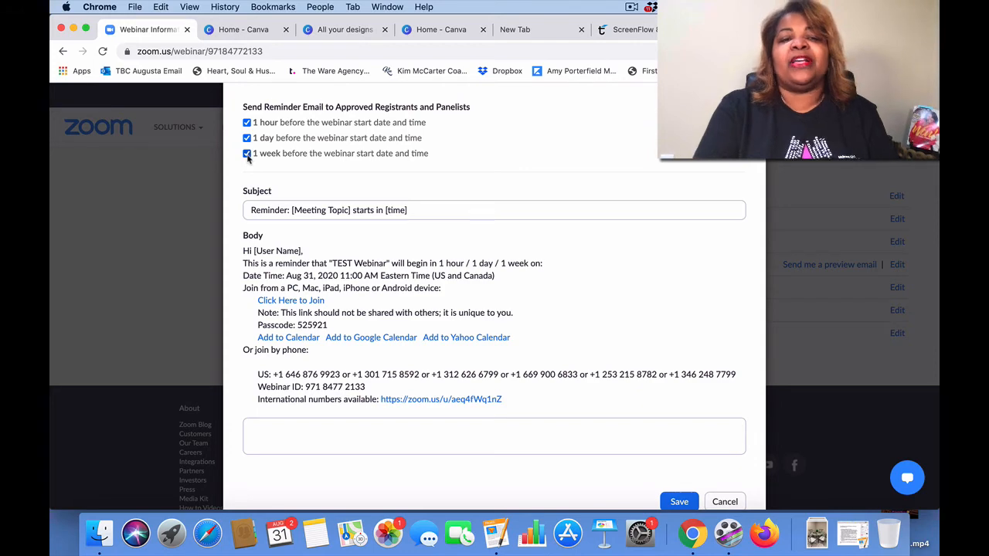
scroll(247, 157, down, 2)
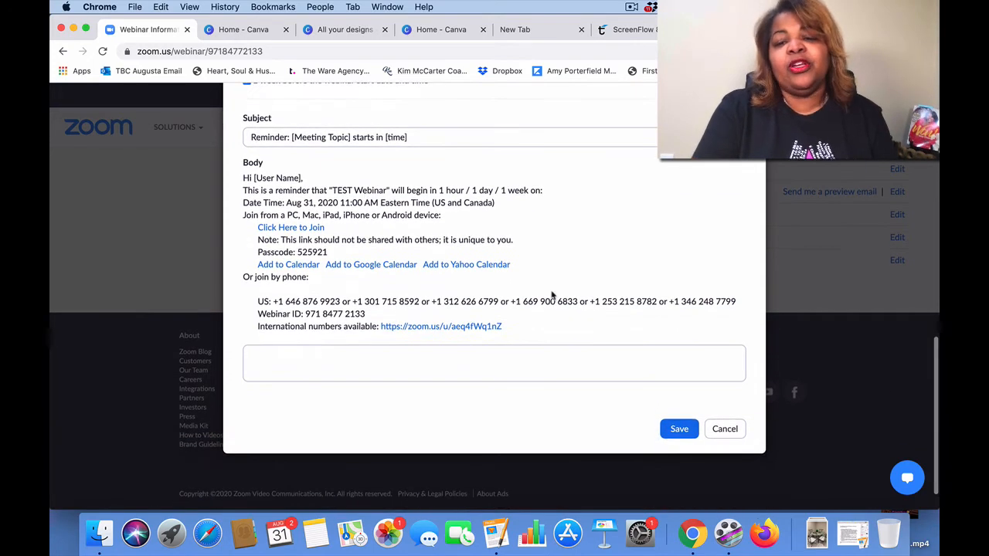
click(724, 429)
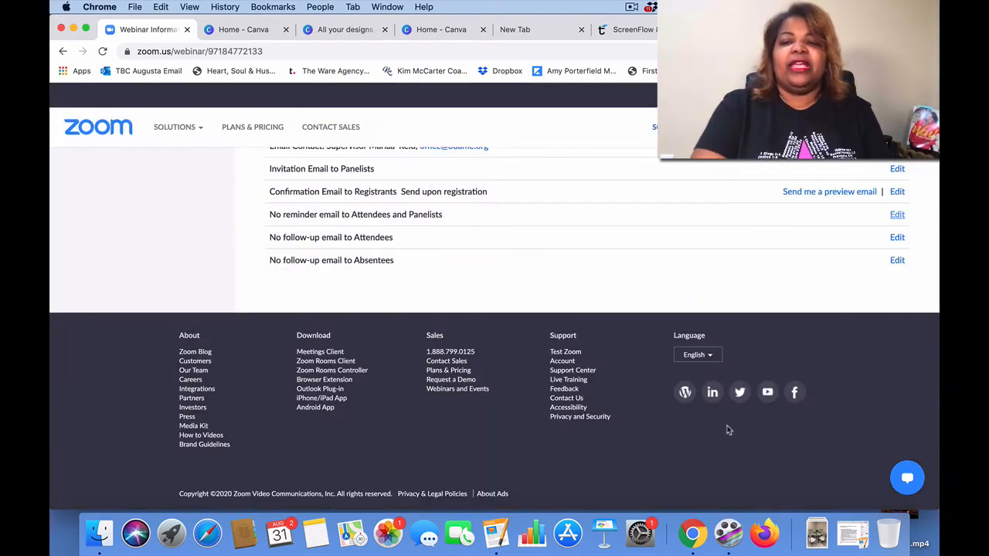
scroll(727, 430, up, 10)
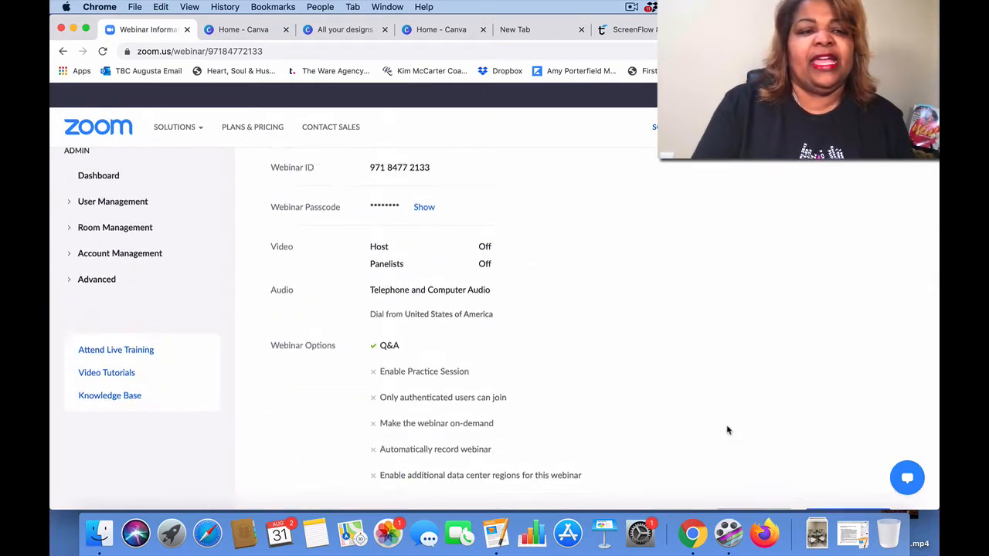
scroll(727, 431, up, 5)
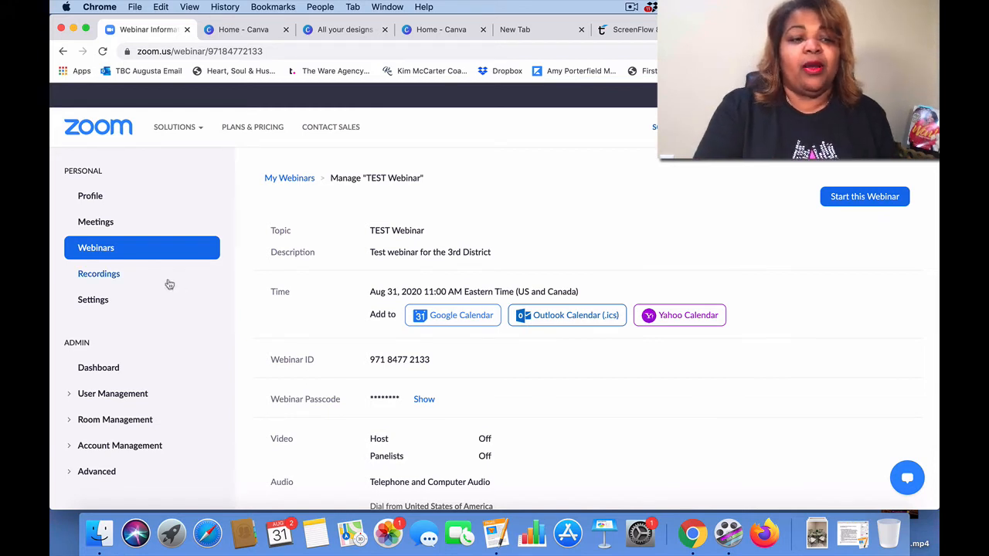
Step: Browse the Cloud and Local Recordings lists, then go to the account Settings page
click(96, 276)
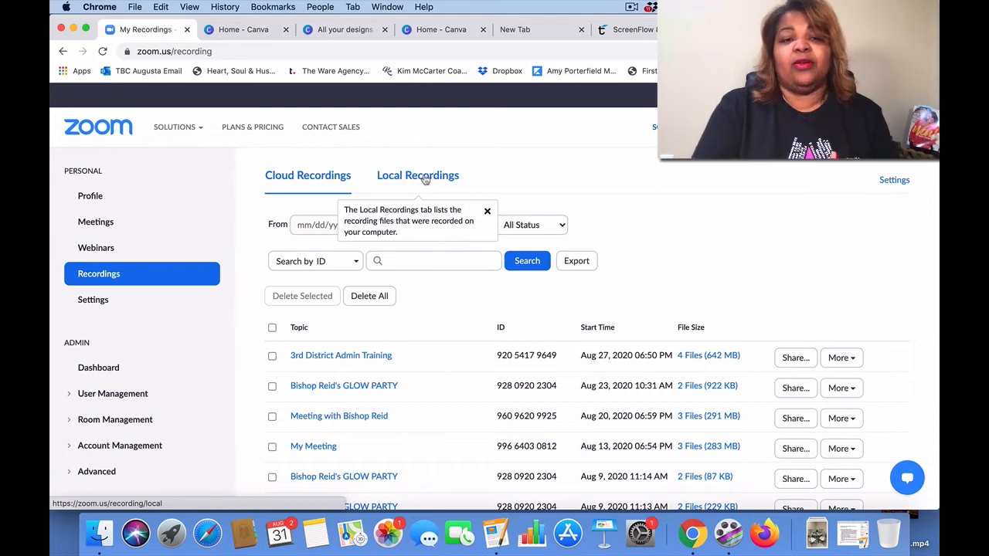
click(424, 180)
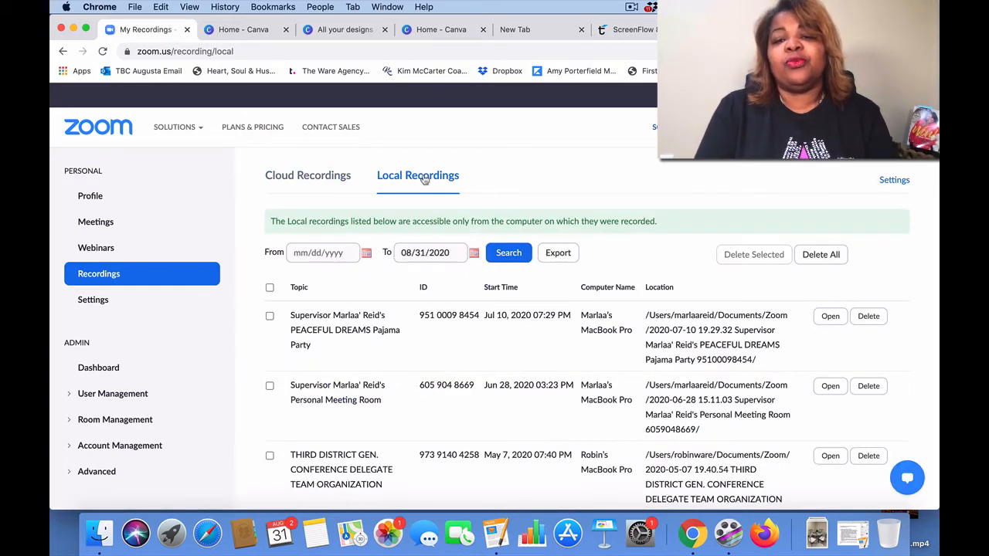
click(308, 180)
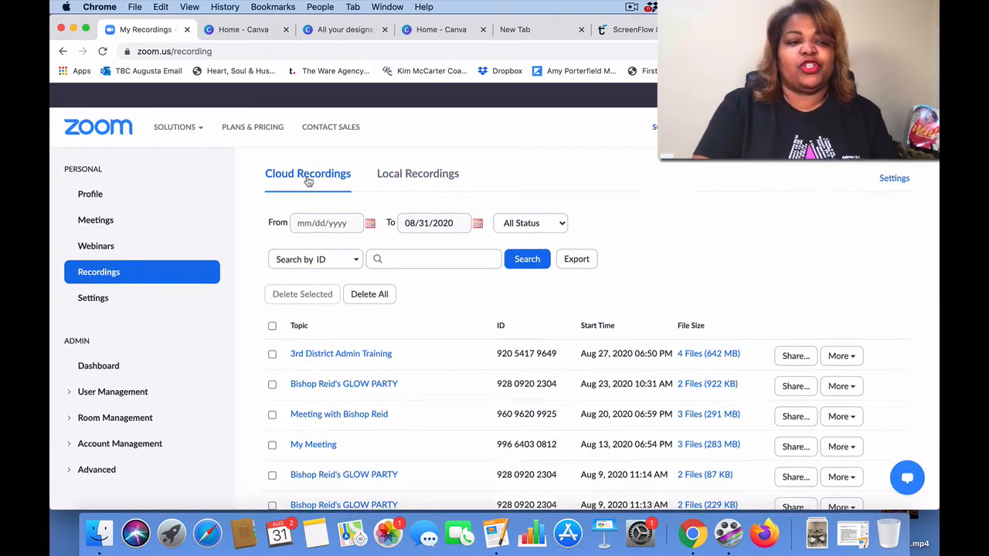
scroll(308, 180, down, 3)
click(93, 207)
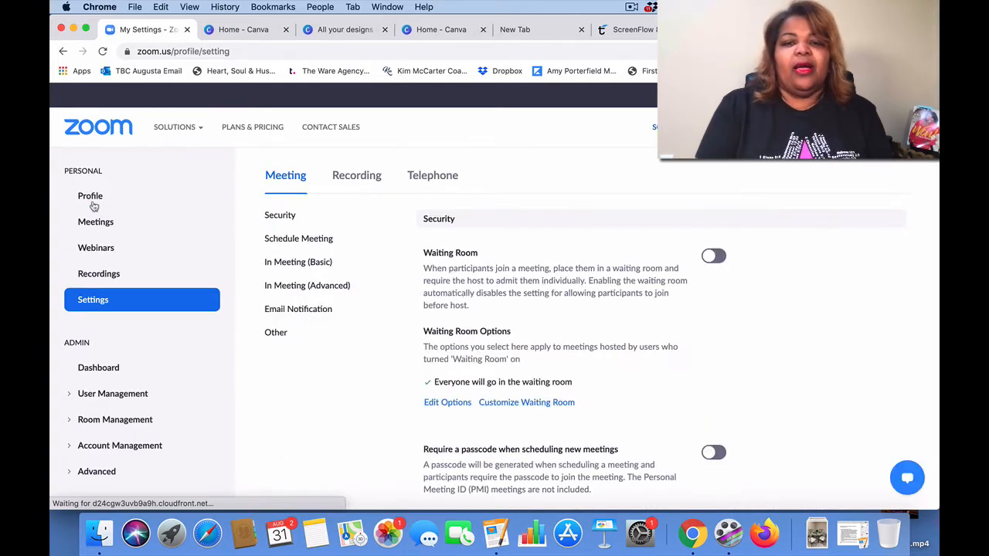
Step: Switch the Waiting Room toggle on in the meeting Security settings
scroll(579, 307, down, 2)
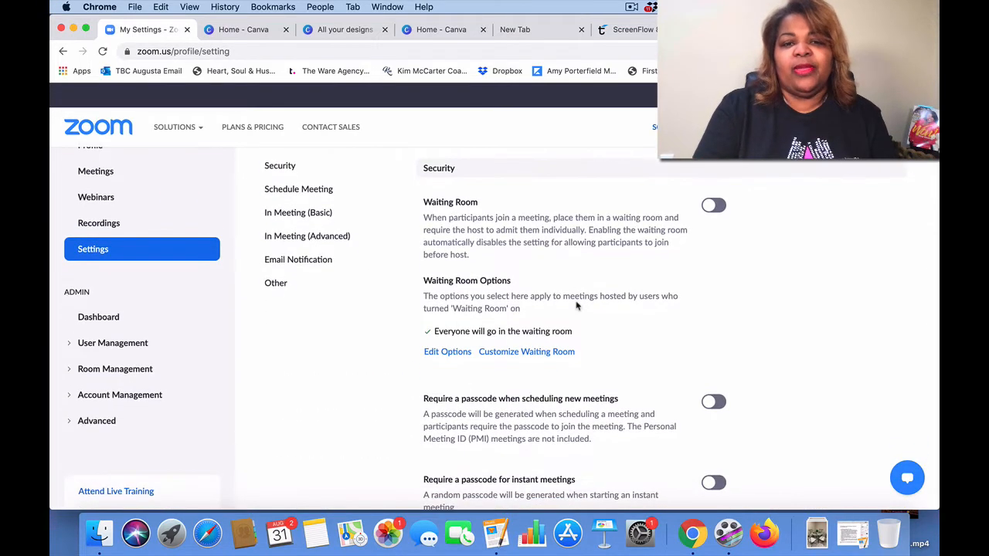
click(710, 207)
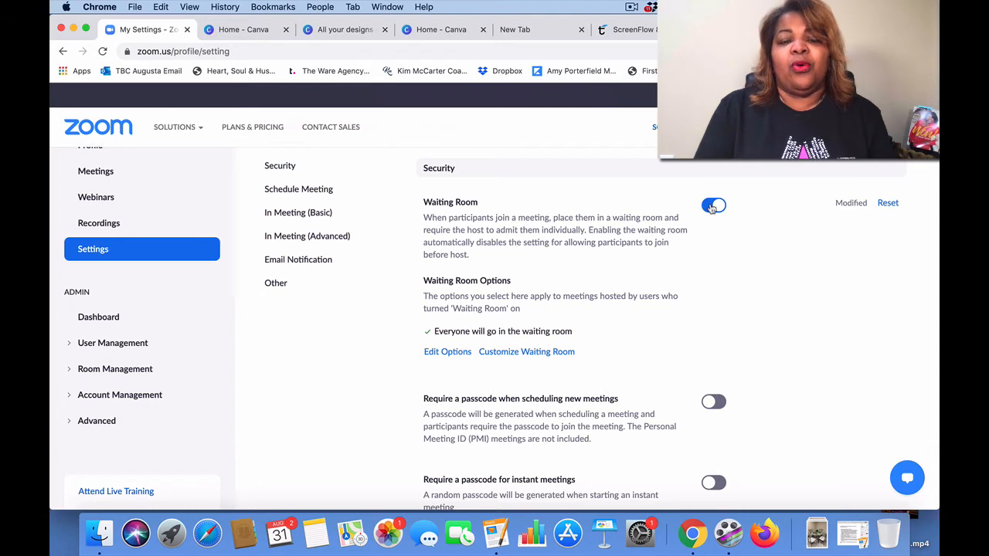
scroll(711, 209, down, 5)
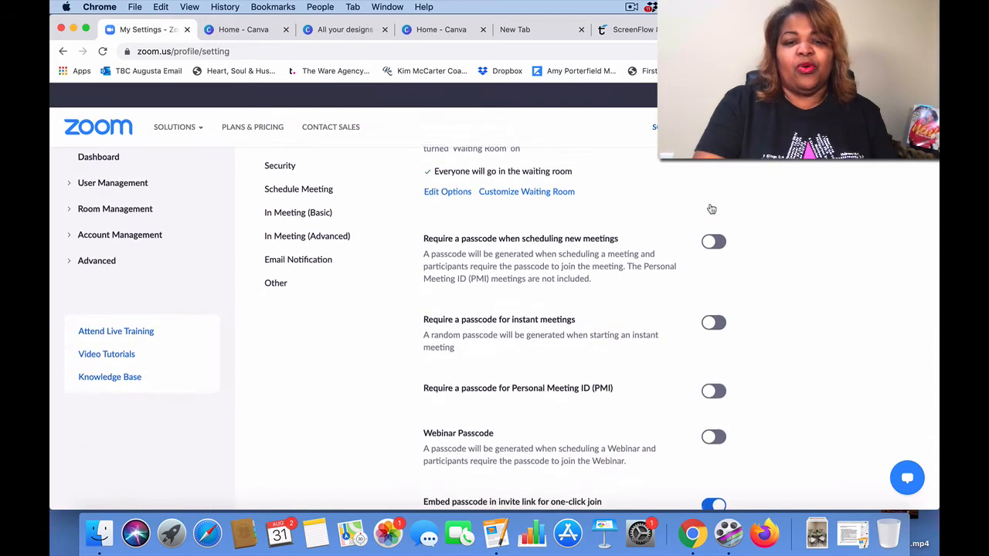
scroll(624, 330, down, 1)
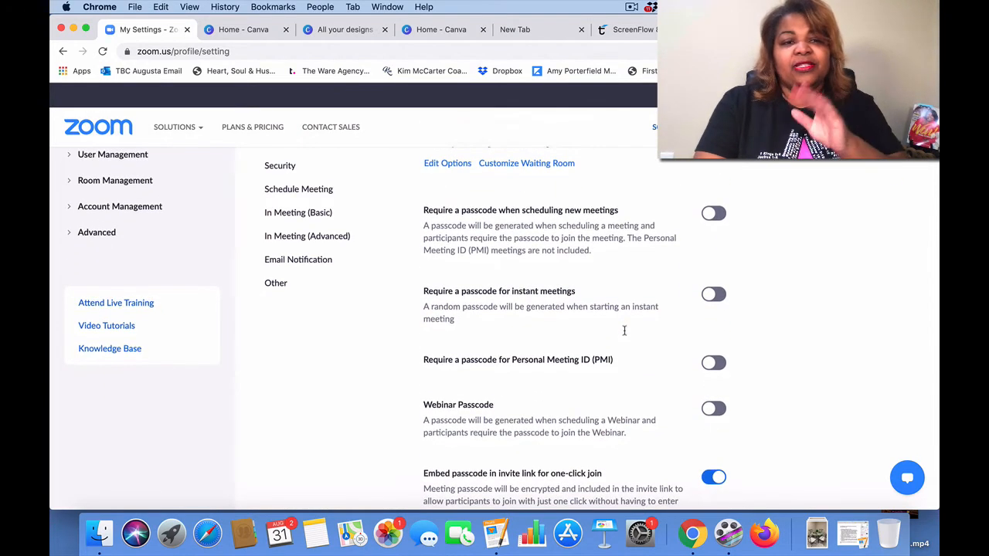
scroll(625, 330, up, 3)
scroll(624, 329, up, 4)
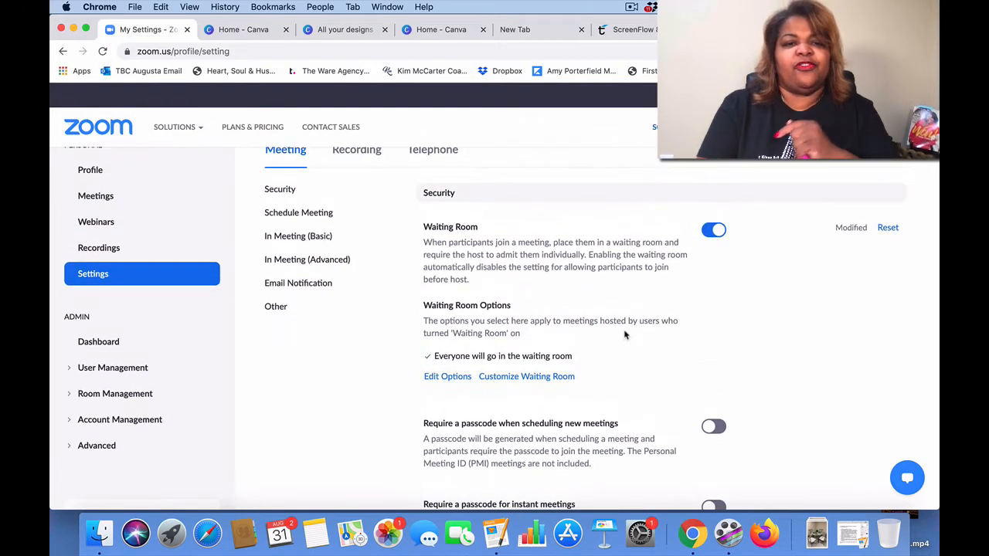
scroll(625, 334, up, 1)
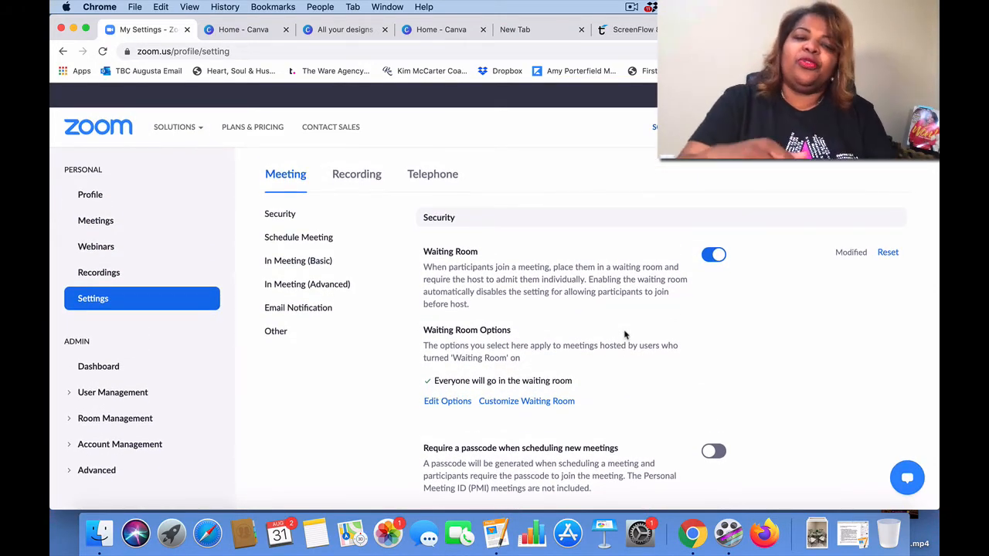
scroll(625, 334, down, 6)
scroll(625, 334, up, 7)
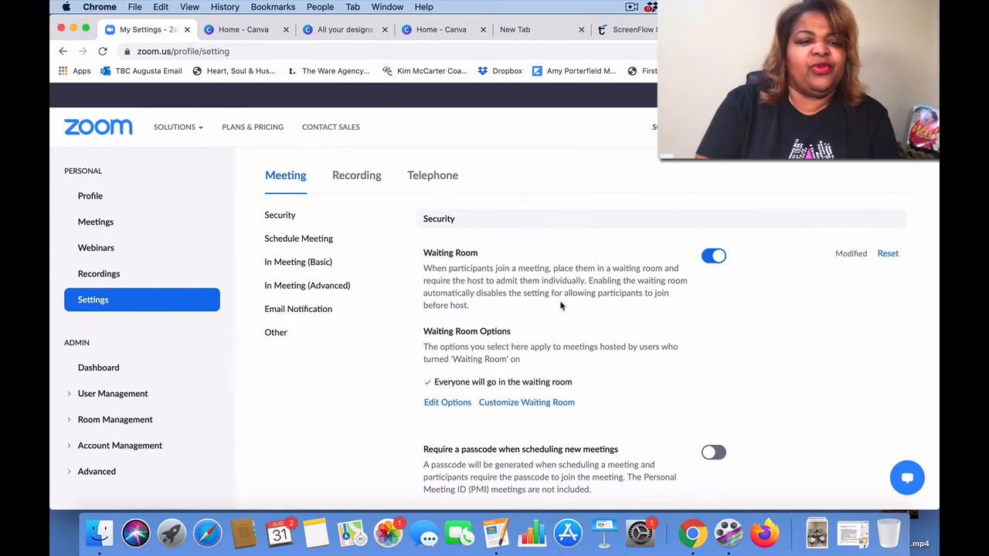
scroll(124, 415, down, 2)
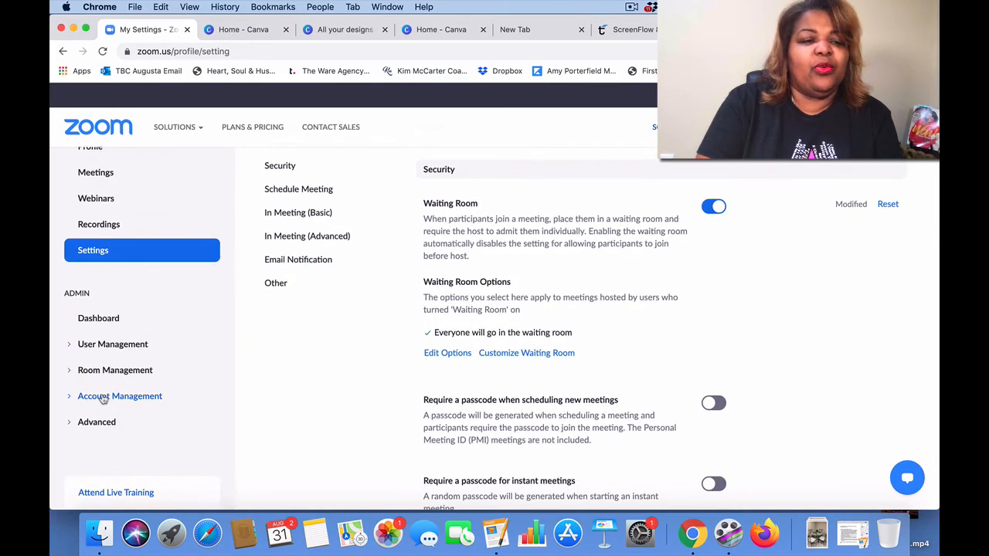
Step: Go to Account Management > Reports and open the Webinar usage report
click(103, 396)
scroll(103, 399, down, 2)
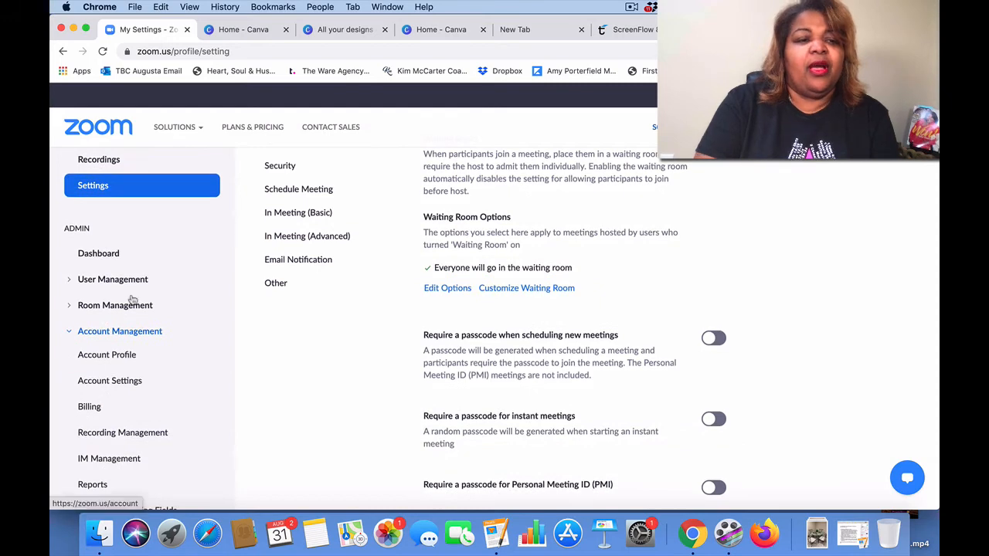
scroll(116, 369, down, 1)
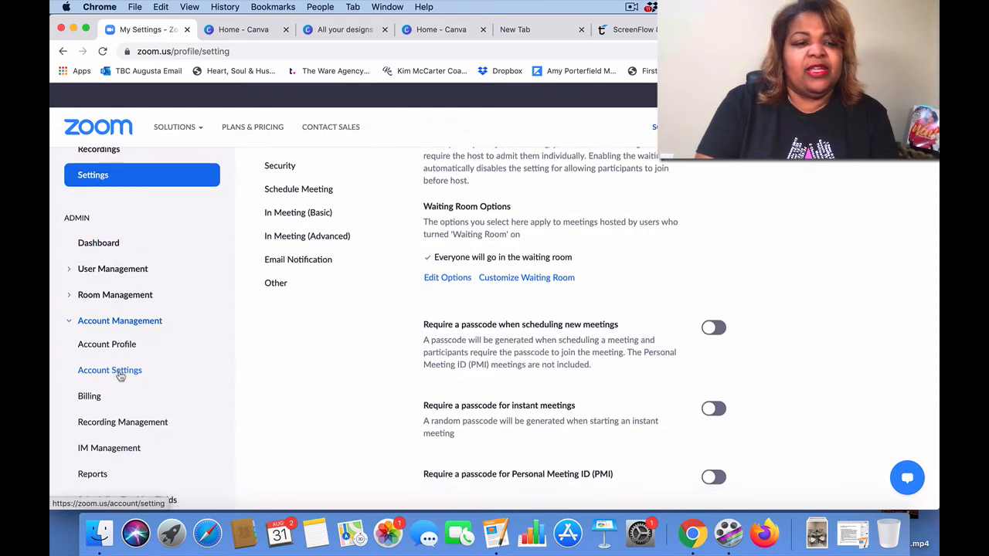
scroll(116, 386, down, 2)
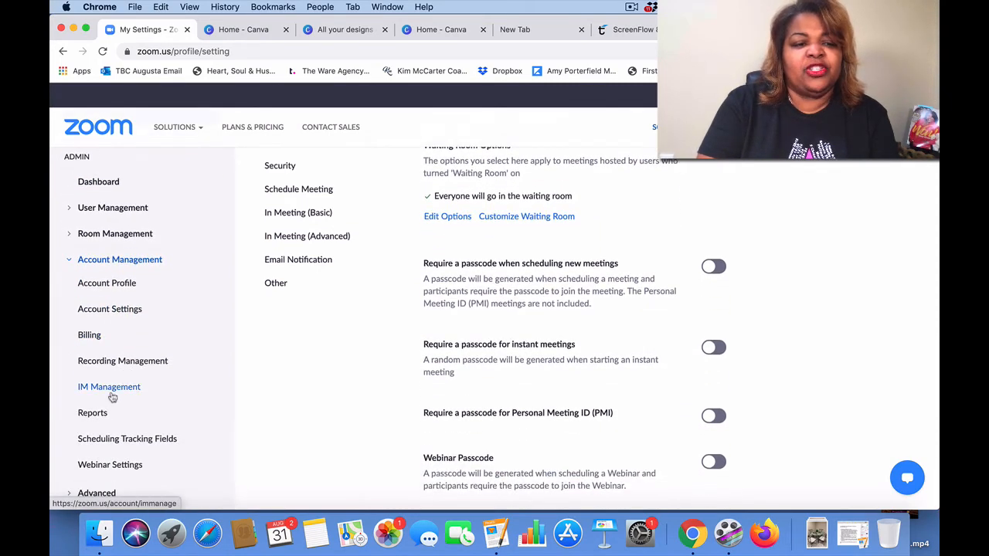
click(92, 414)
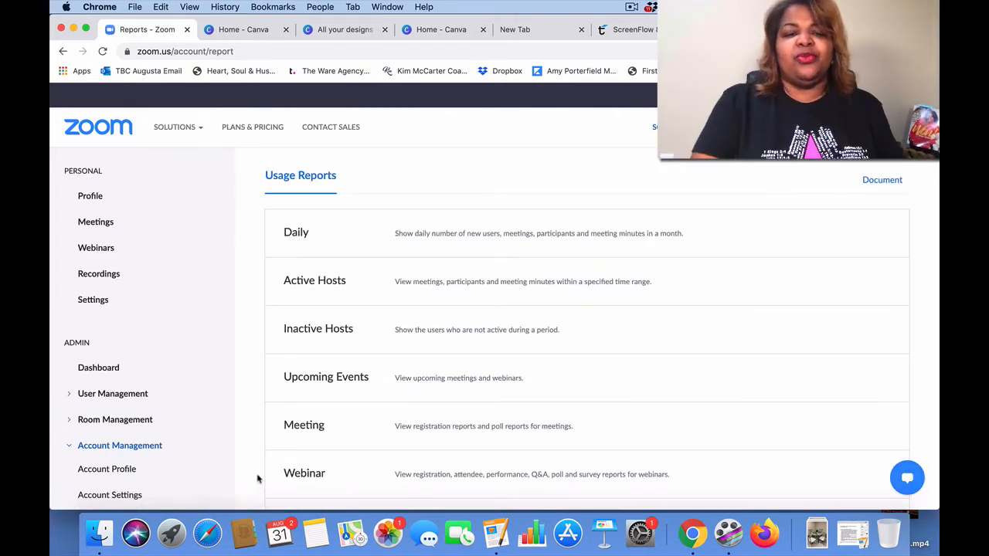
scroll(423, 459, down, 5)
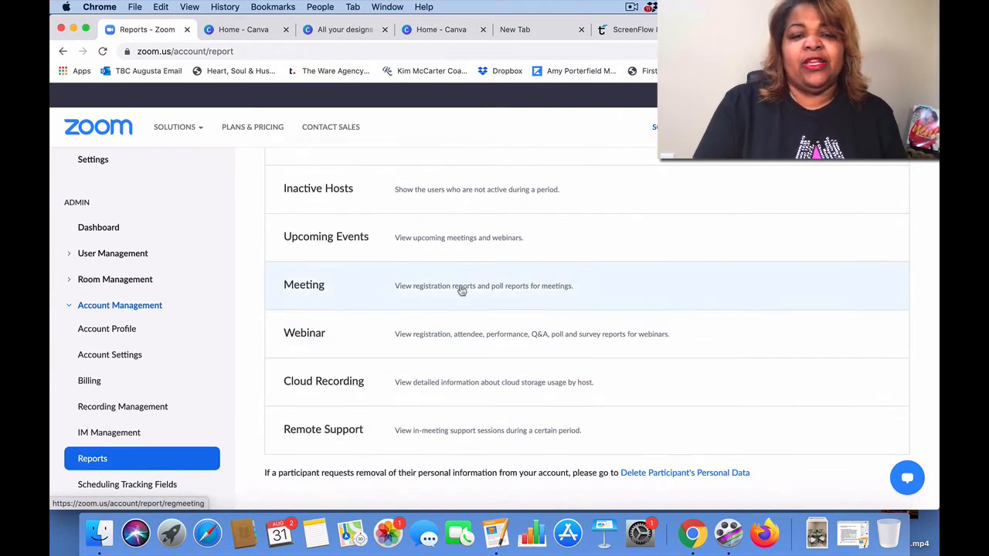
click(435, 336)
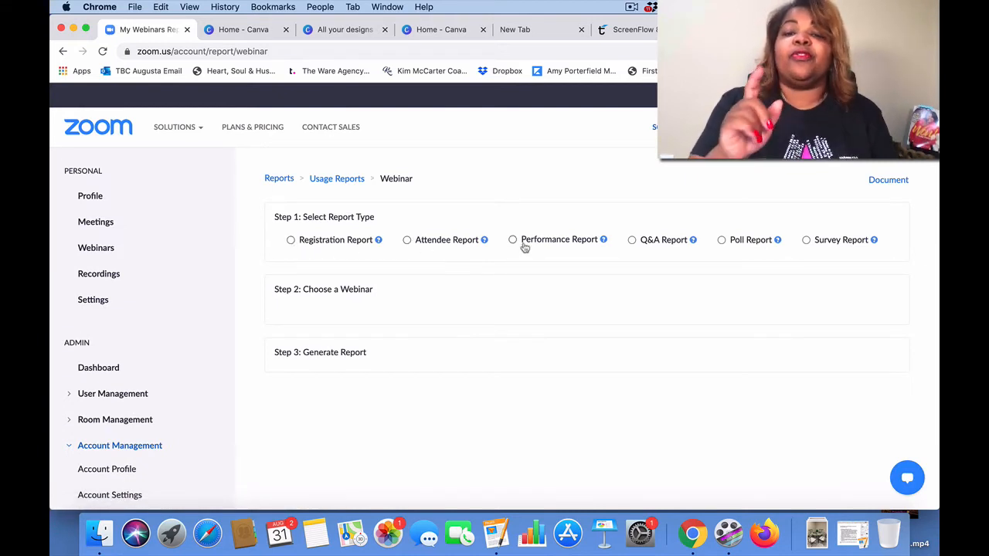
Step: Show the descriptions of what each webinar report type contains
click(604, 241)
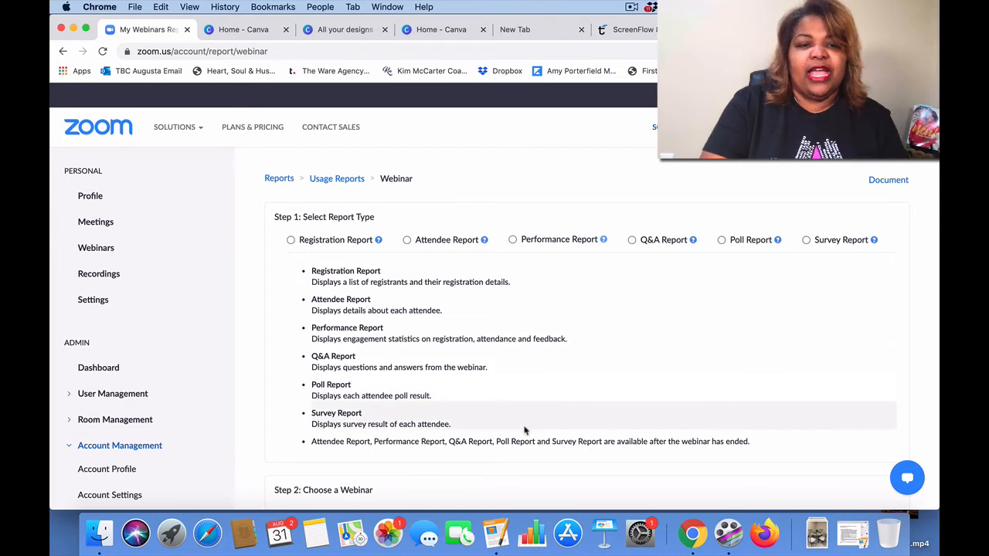
scroll(466, 255, down, 4)
scroll(466, 255, up, 2)
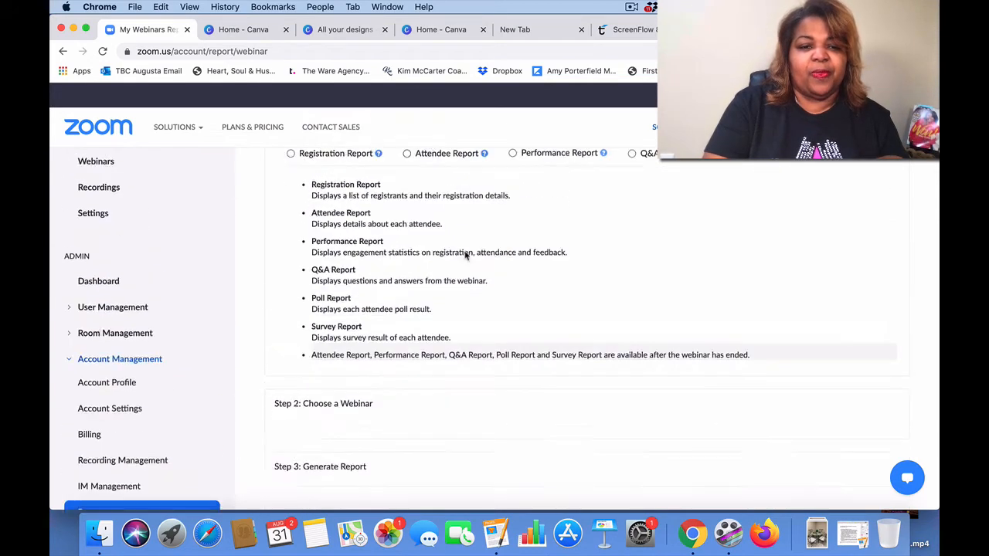
scroll(466, 255, up, 2)
Step: Go back to Usage Reports, reopen Webinar reports and expand all report-type descriptions
click(336, 179)
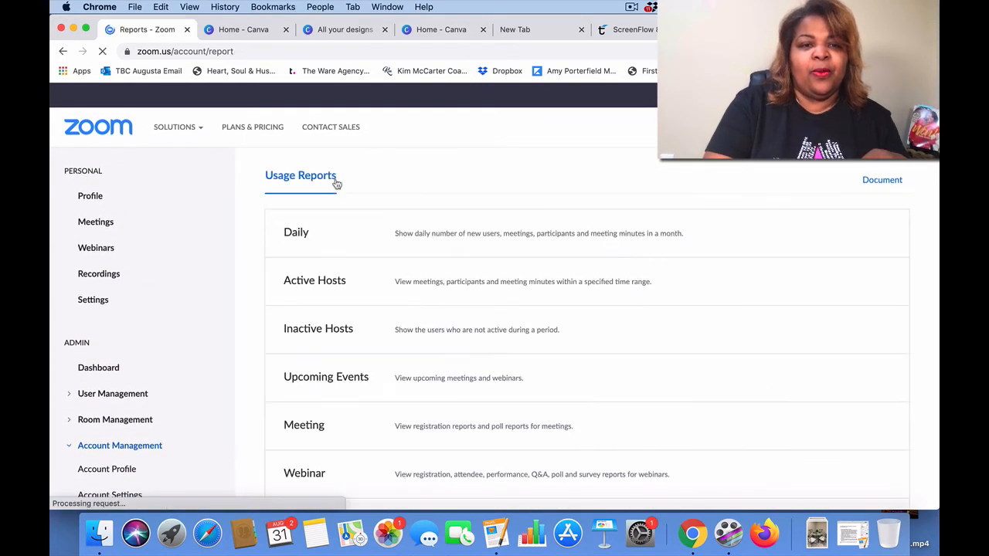
scroll(476, 361, down, 2)
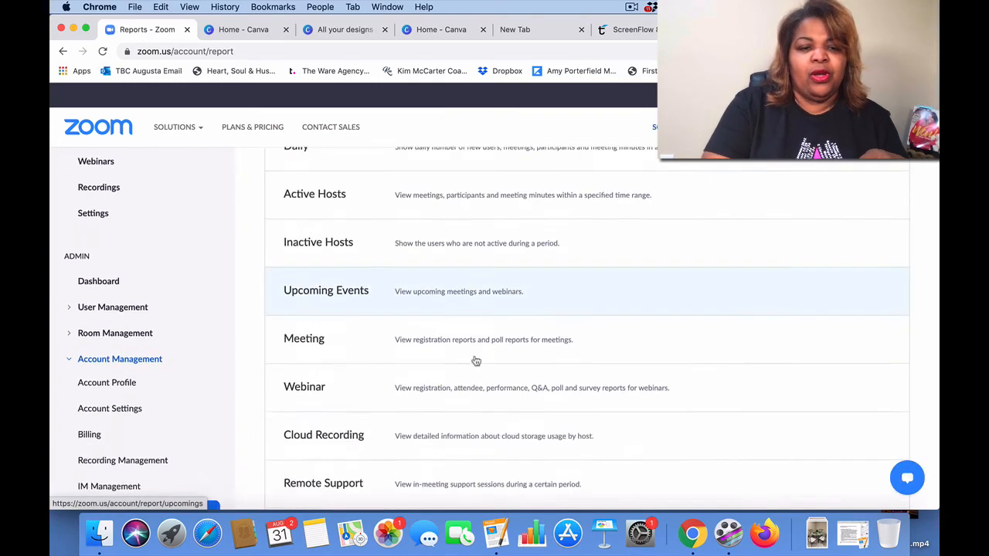
scroll(476, 361, down, 2)
click(486, 316)
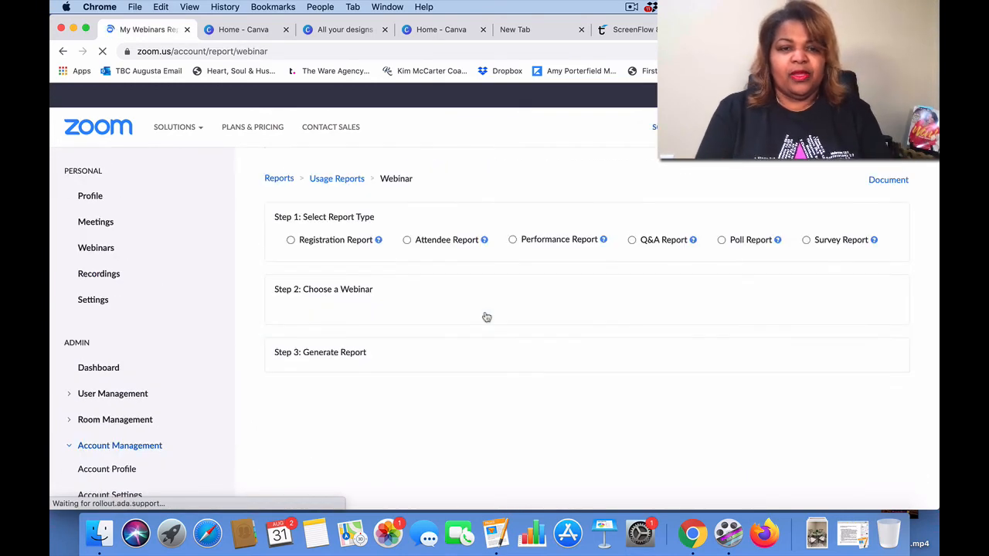
click(484, 242)
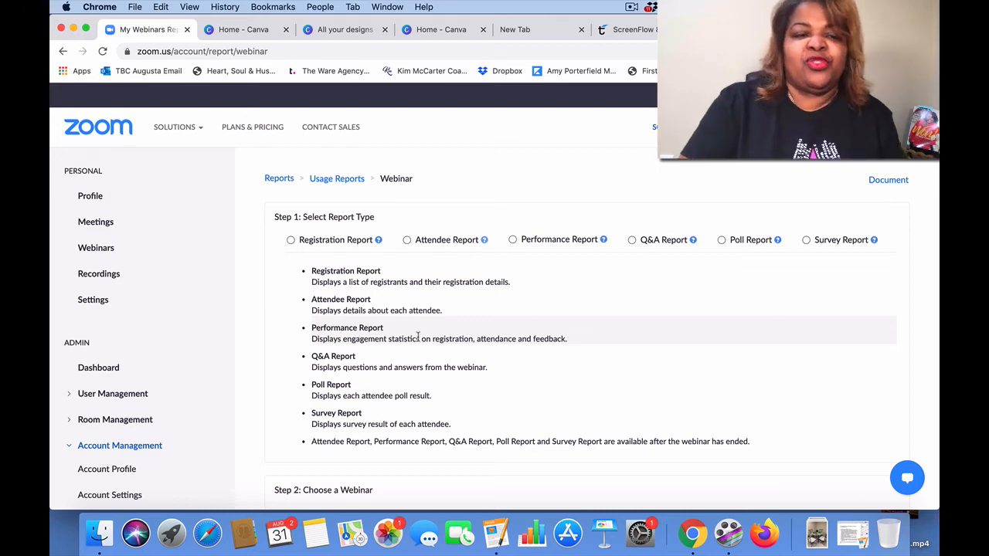
Step: Go to the account-level Webinar Settings from the sidebar
scroll(435, 402, down, 3)
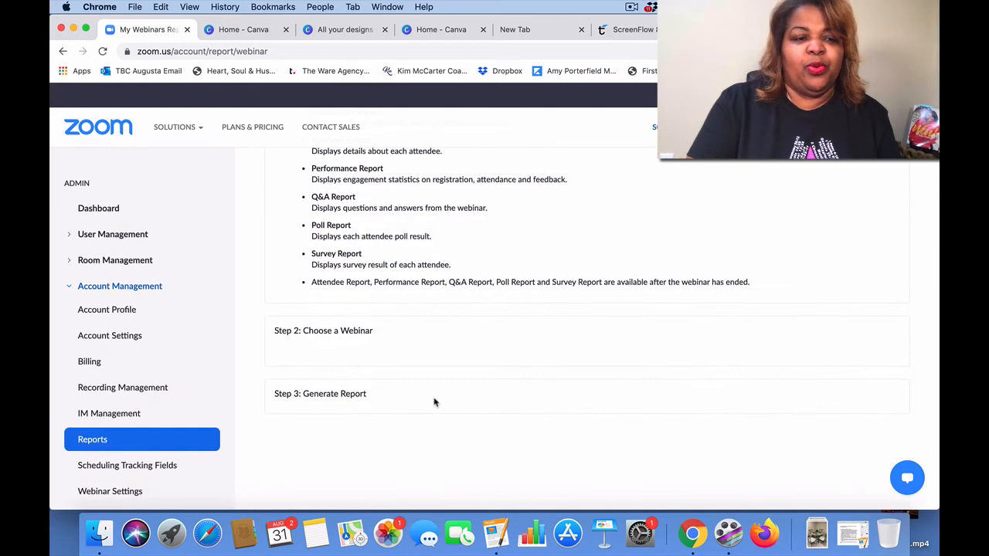
scroll(433, 400, down, 5)
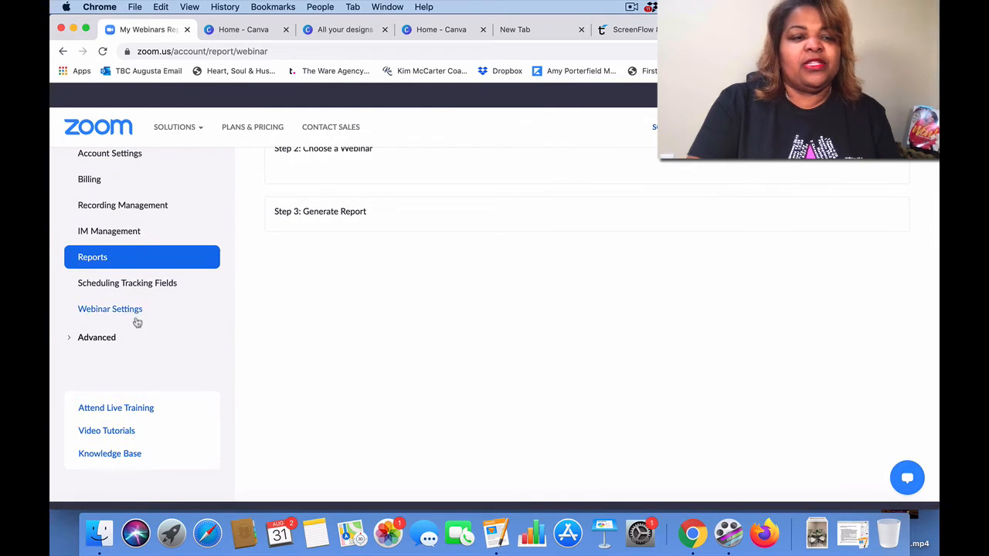
click(102, 313)
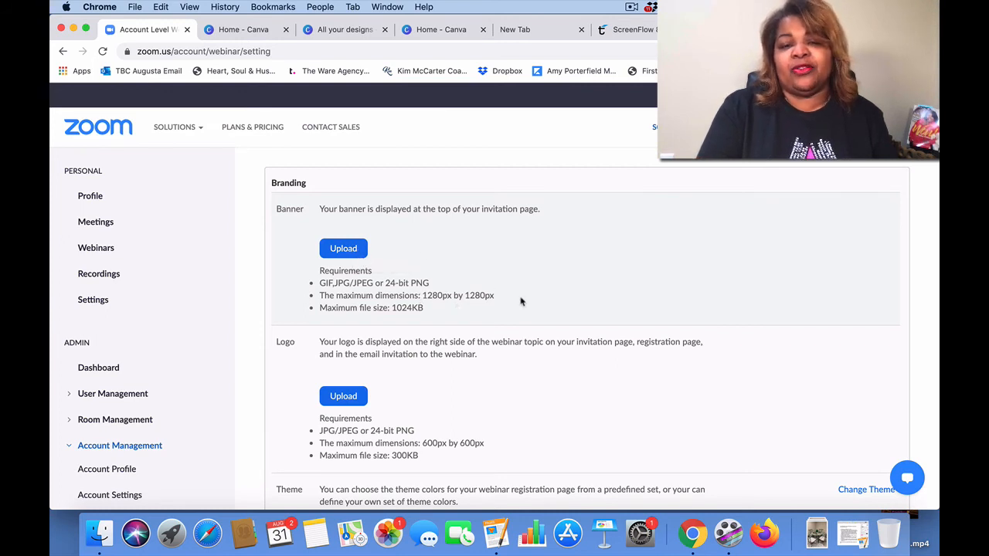
Step: Browse the Branding and email template options in Webinar Settings
scroll(526, 300, down, 1)
scroll(522, 301, down, 3)
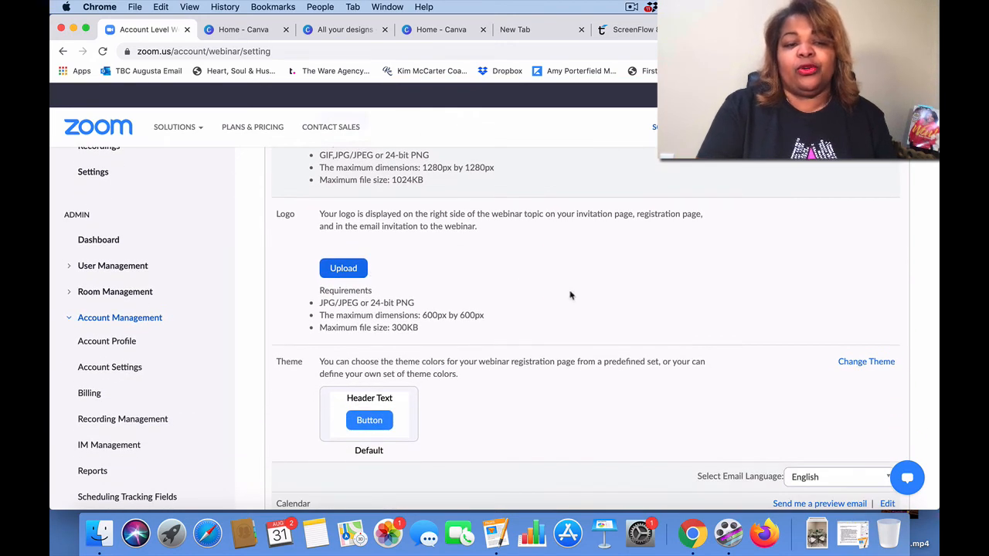
scroll(570, 295, down, 3)
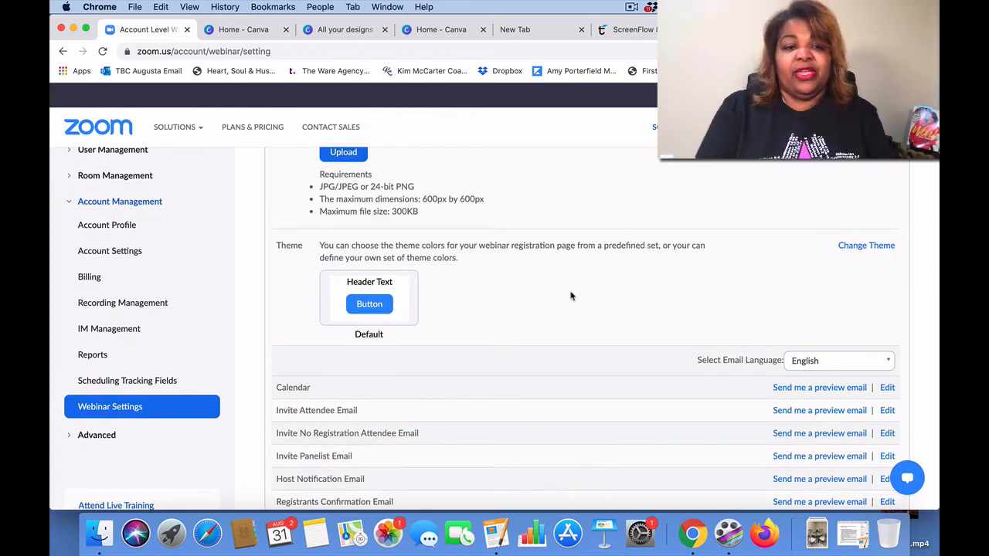
scroll(570, 295, down, 5)
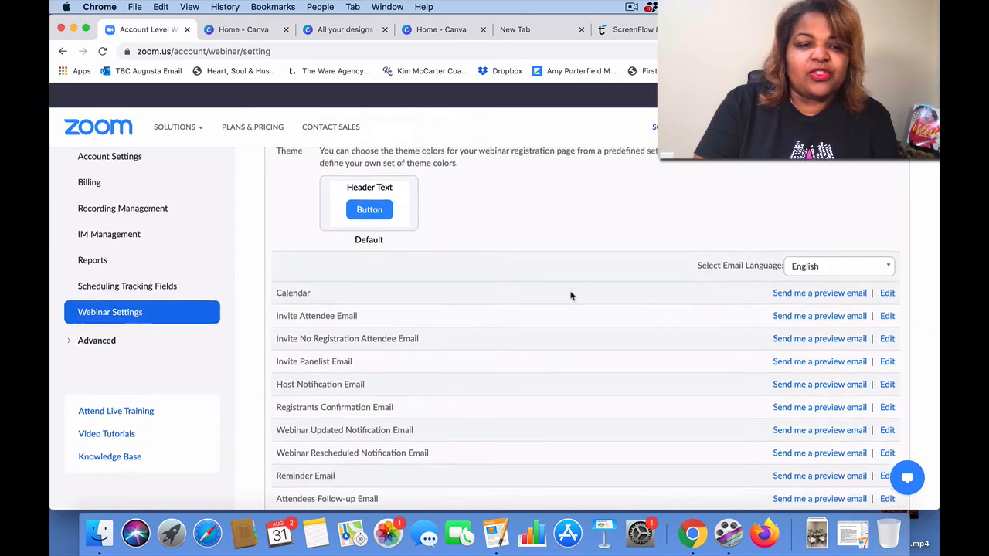
scroll(570, 296, up, 2)
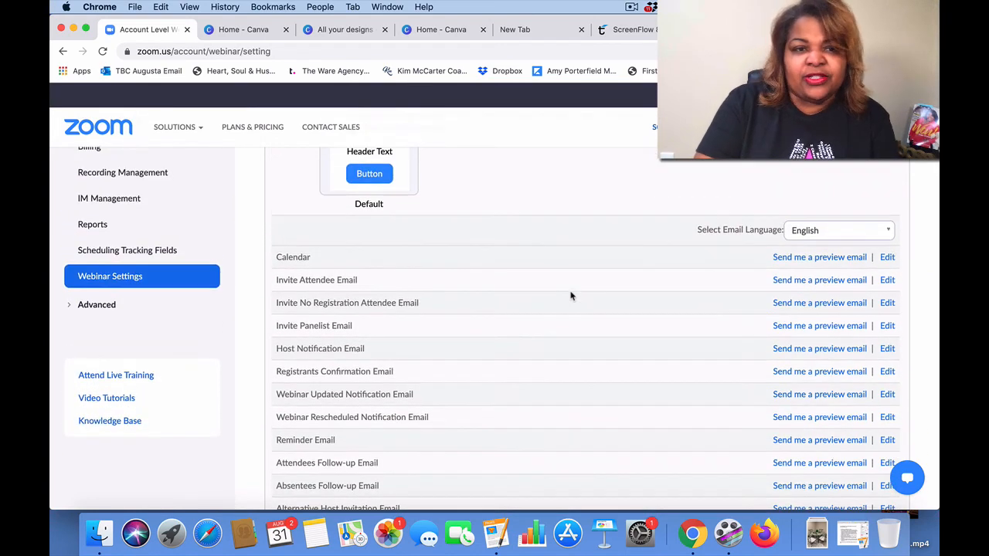
scroll(570, 295, down, 2)
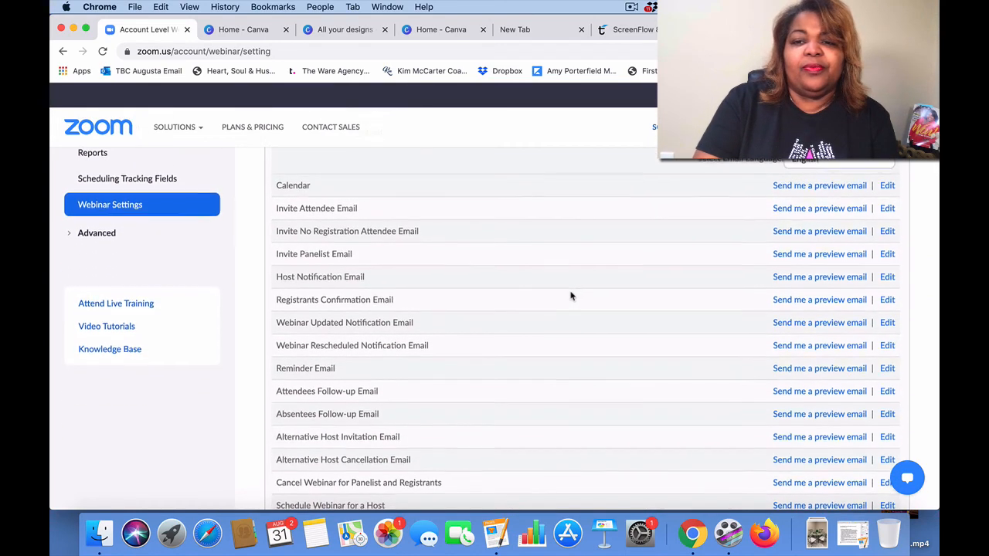
Step: Review Registration Settings, then go back to the Upcoming Webinars list
scroll(570, 296, down, 3)
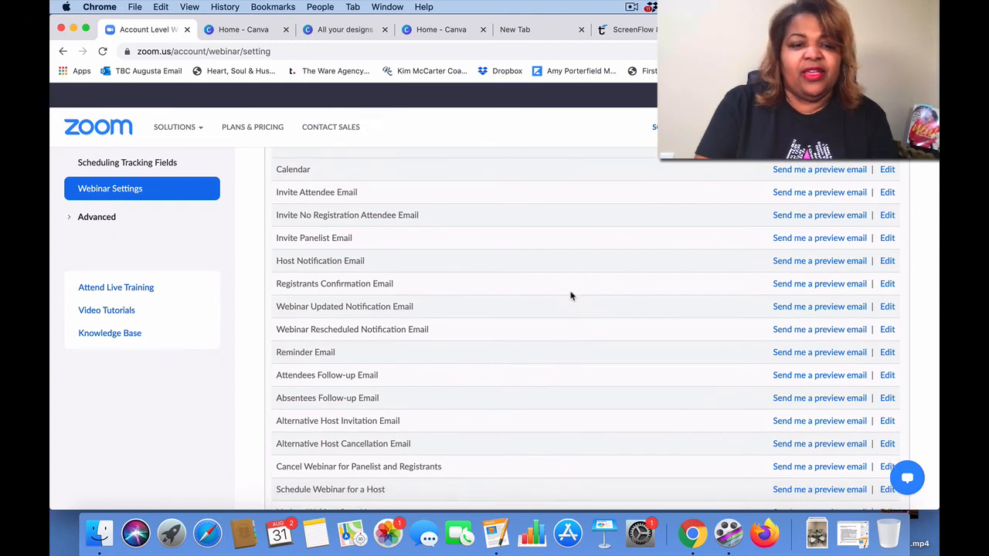
scroll(571, 296, down, 4)
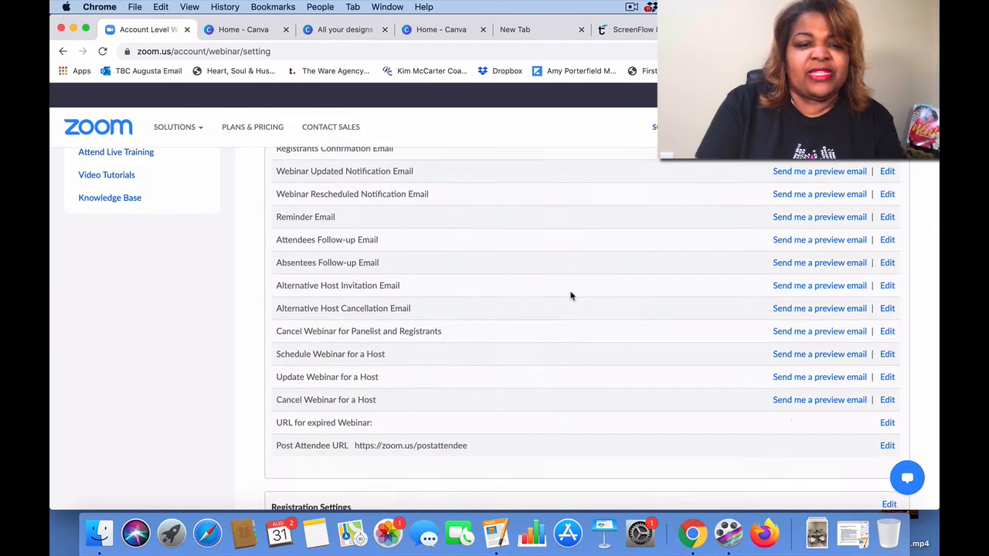
scroll(571, 296, down, 3)
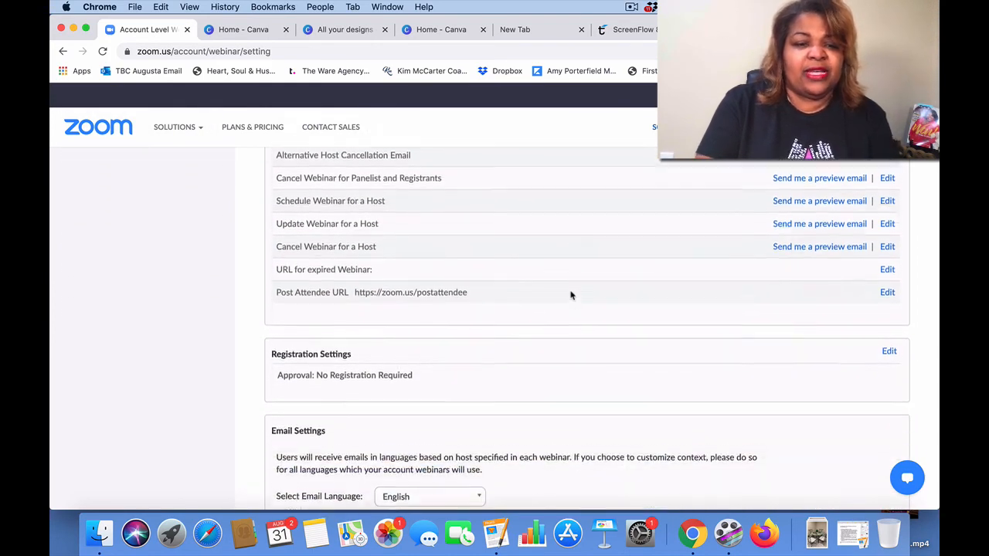
scroll(571, 296, up, 10)
scroll(571, 296, down, 1)
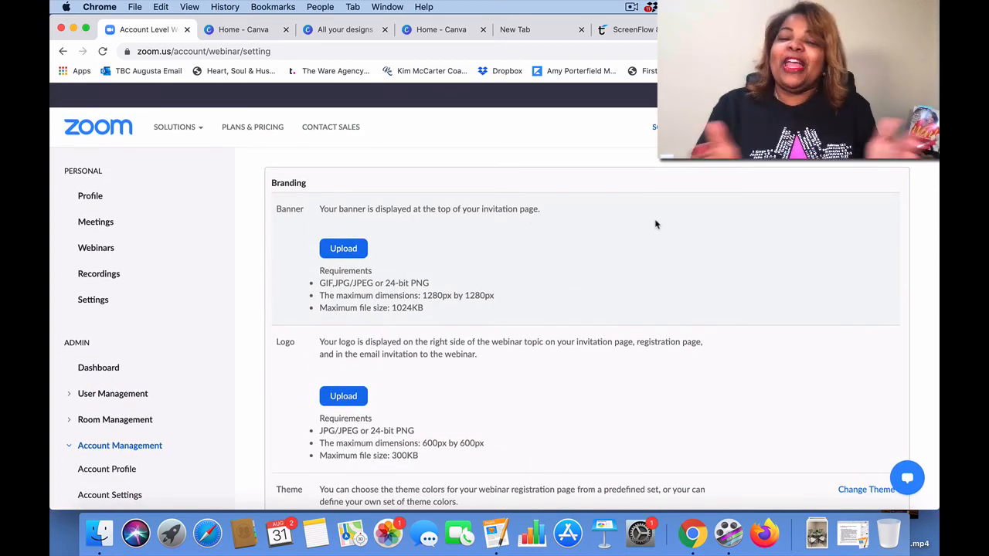
click(98, 248)
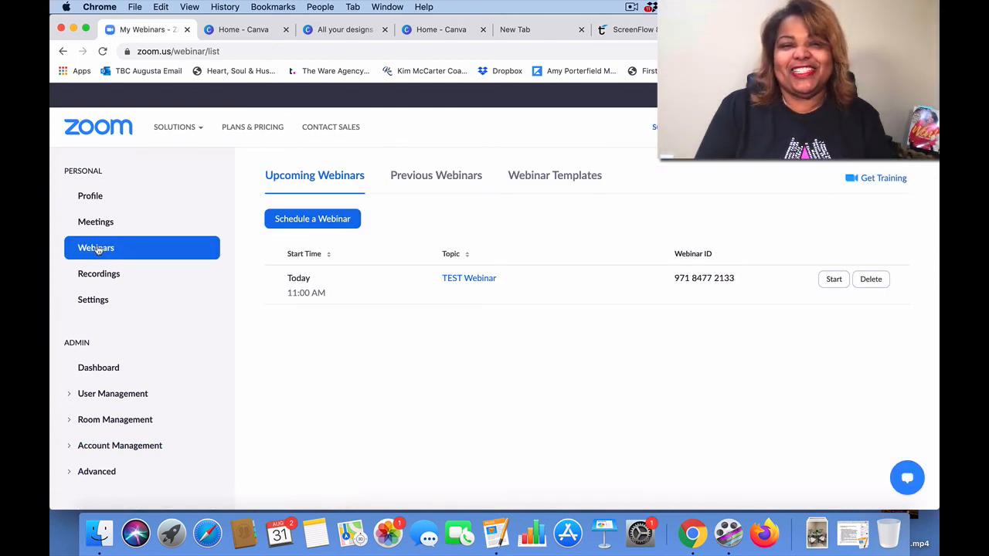
click(631, 7)
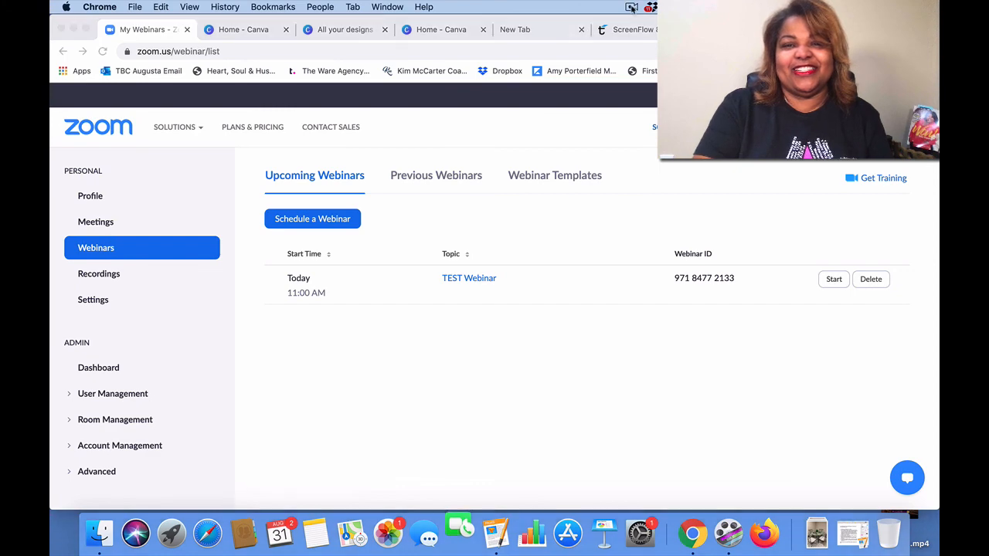